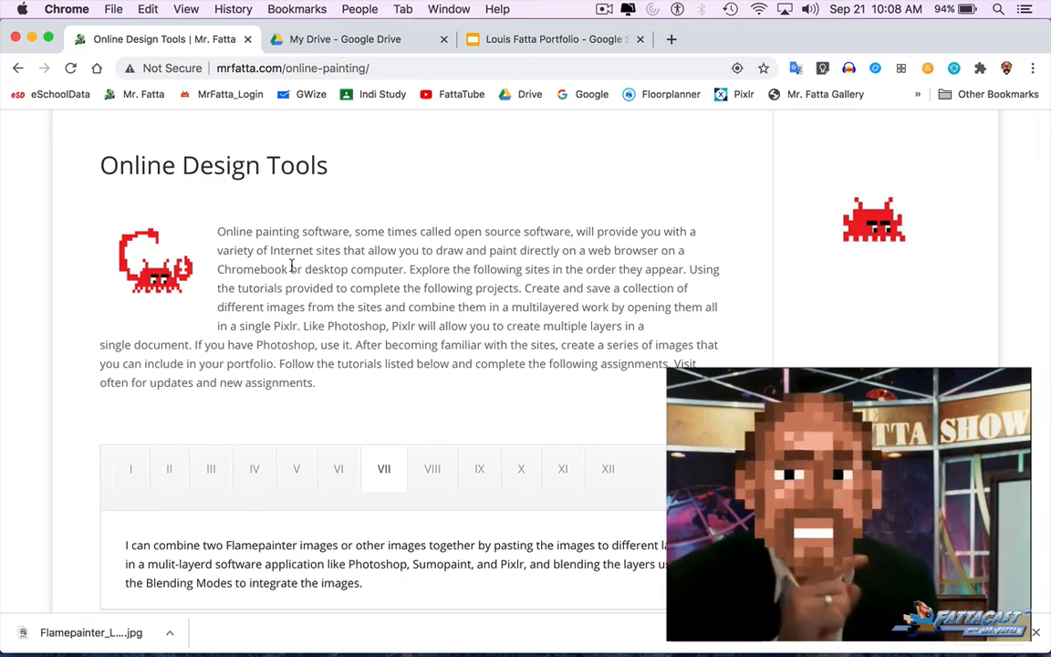
Step: Open the FlamePainter link on the Online Design Tools page
scroll(291, 264, "down", 1)
scroll(291, 264, "down", 5)
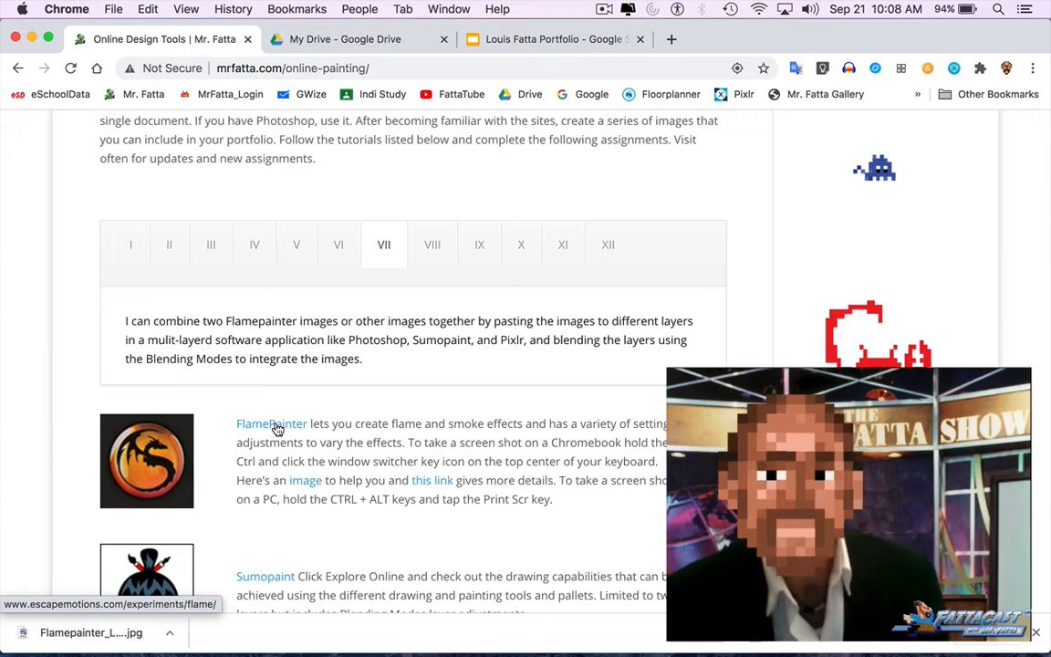
left_click(276, 426)
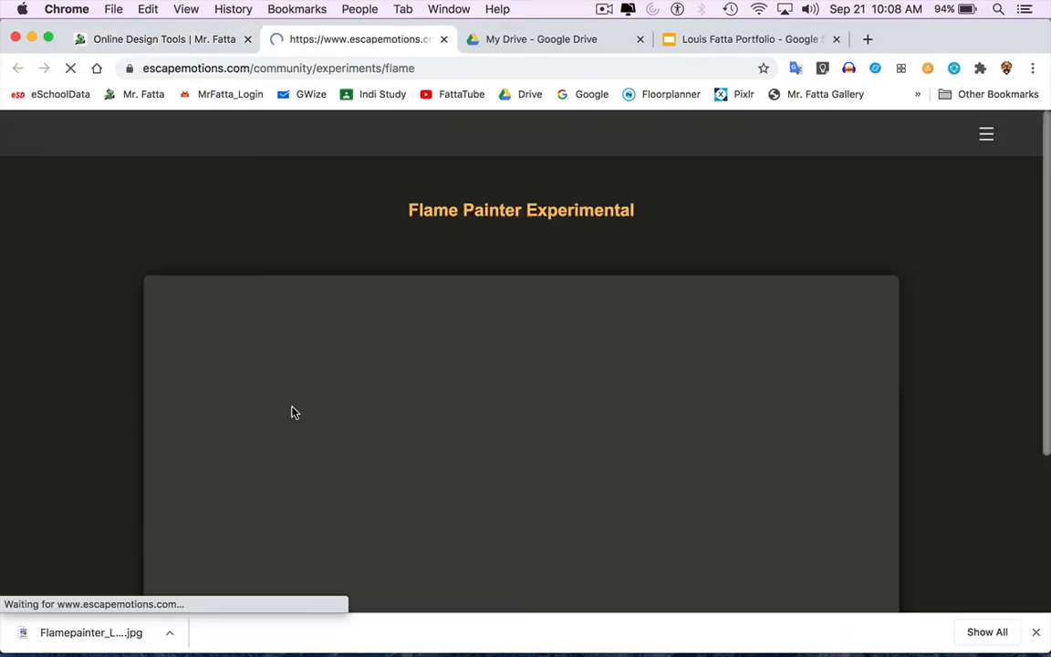
Step: Set the Flame Painter symmetry to 1 and change the brush hue to blue
scroll(56, 440, "down", 3)
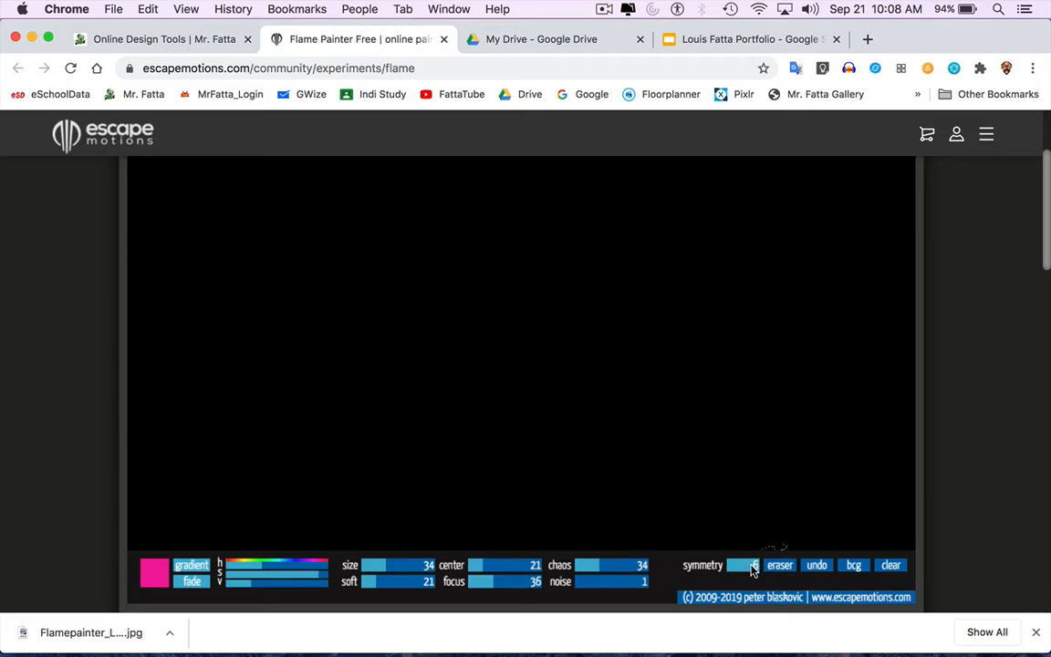
left_click_drag(753, 569, 726, 568)
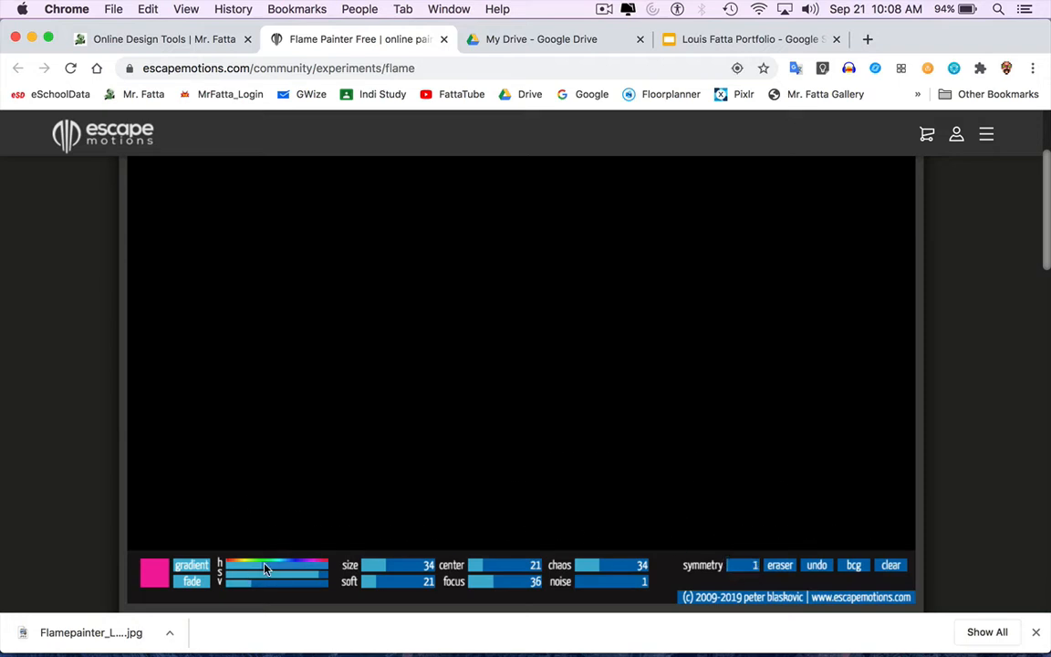
left_click_drag(264, 564, 294, 571)
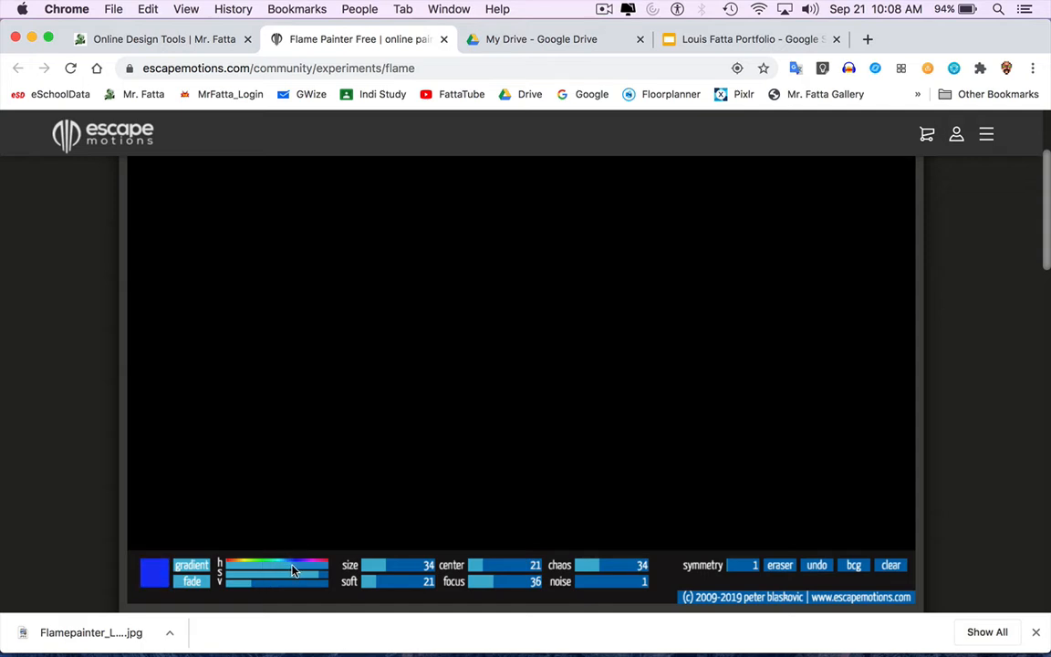
Step: Fill the whole canvas with swirling blue flame strokes and capture the canvas area as a screenshot
scroll(47, 377, "up", 1)
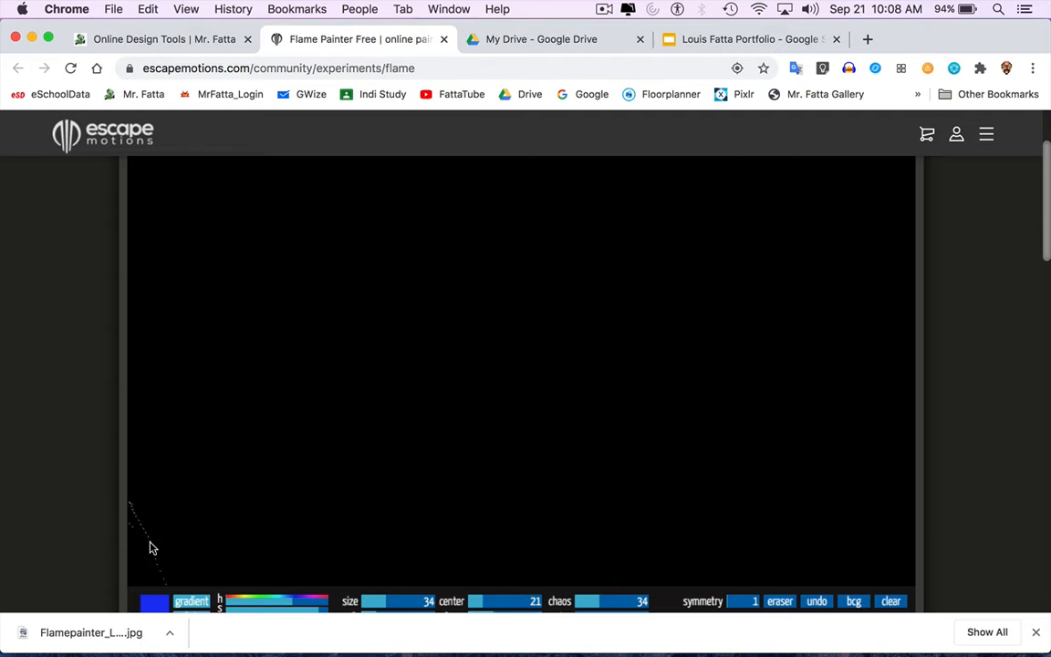
mouse_move(152, 548)
left_mouse_down()
mouse_move(397, 484)
mouse_move(328, 422)
mouse_move(398, 418)
mouse_move(500, 460)
mouse_move(638, 488)
mouse_move(839, 444)
mouse_move(653, 252)
mouse_move(483, 315)
mouse_move(298, 183)
mouse_move(157, 321)
mouse_move(255, 245)
mouse_move(288, 370)
mouse_move(495, 411)
mouse_move(645, 512)
mouse_move(826, 425)
mouse_move(736, 389)
mouse_move(785, 216)
mouse_move(562, 276)
mouse_move(488, 234)
mouse_move(293, 295)
mouse_move(115, 258)
mouse_move(381, 316)
mouse_move(525, 466)
mouse_move(605, 432)
mouse_move(791, 492)
mouse_move(840, 275)
mouse_move(731, 197)
mouse_move(498, 168)
mouse_move(412, 194)
mouse_move(82, 189)
left_mouse_up()
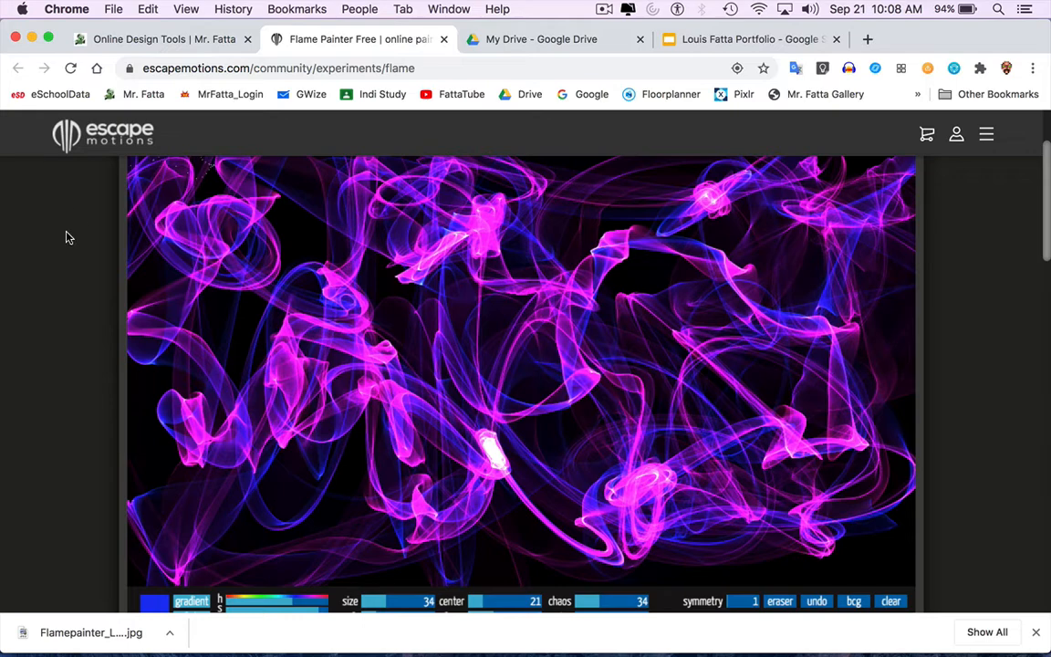
scroll(66, 236, "up", 1)
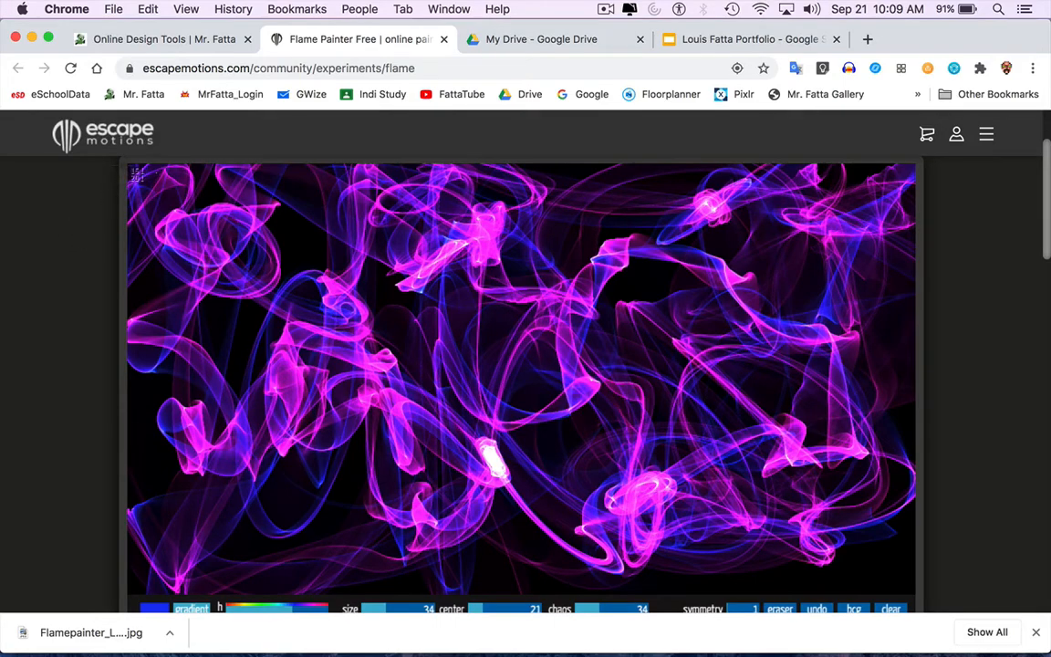
left_click_drag(129, 167, 824, 536)
Step: Reload Flame Painter for a blank canvas, set the symmetry to 1 and change the brush hue to yellow
left_click(72, 70)
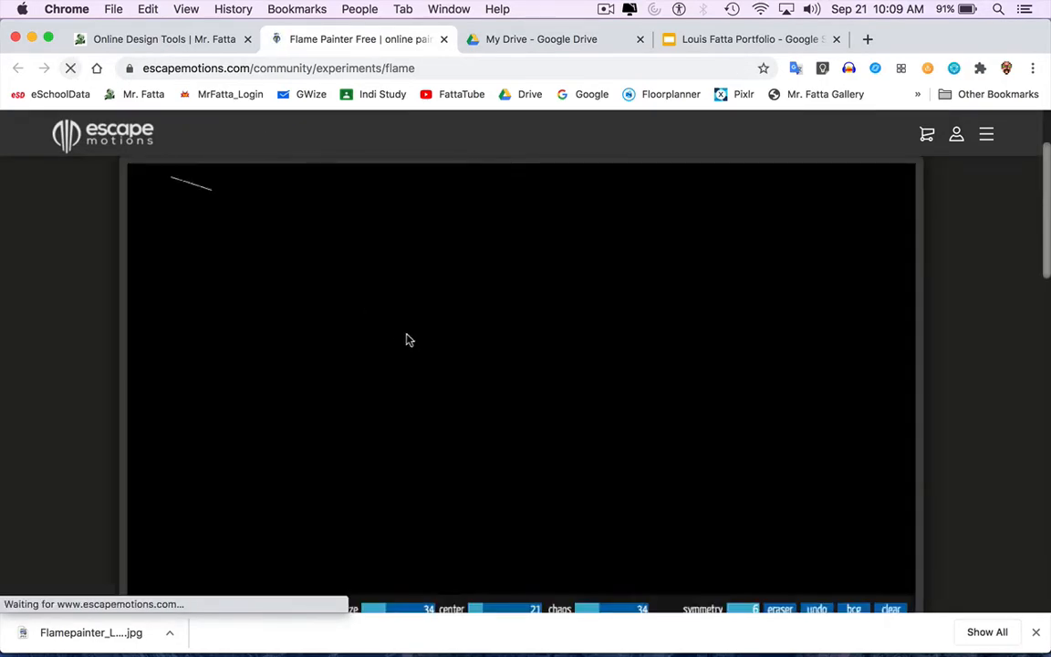
left_click(1035, 631)
left_click_drag(746, 613, 722, 616)
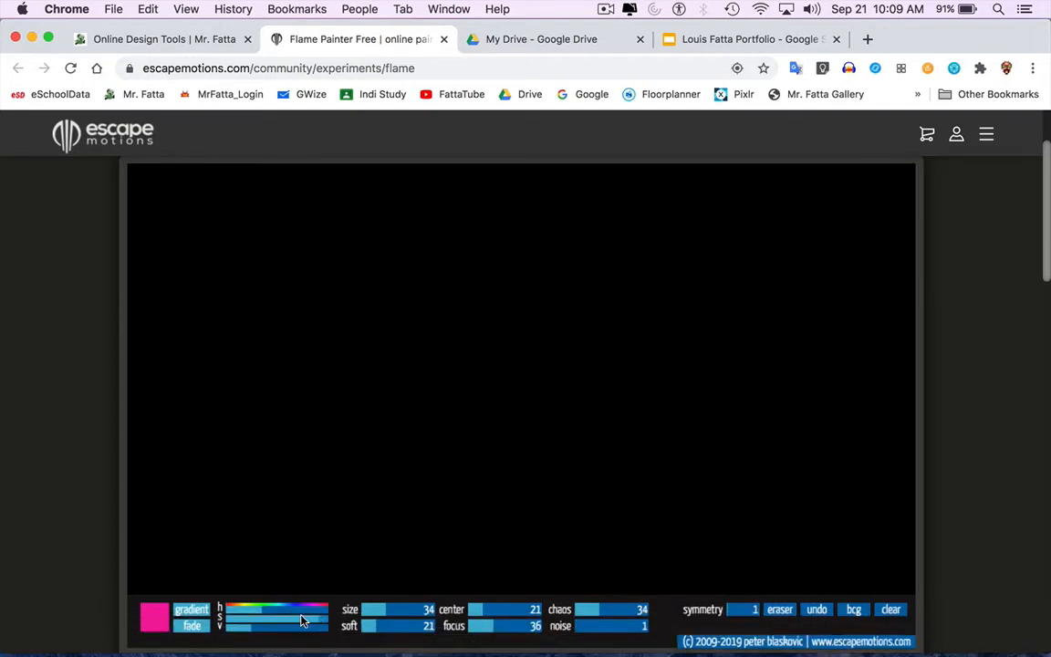
left_click_drag(301, 615, 244, 611)
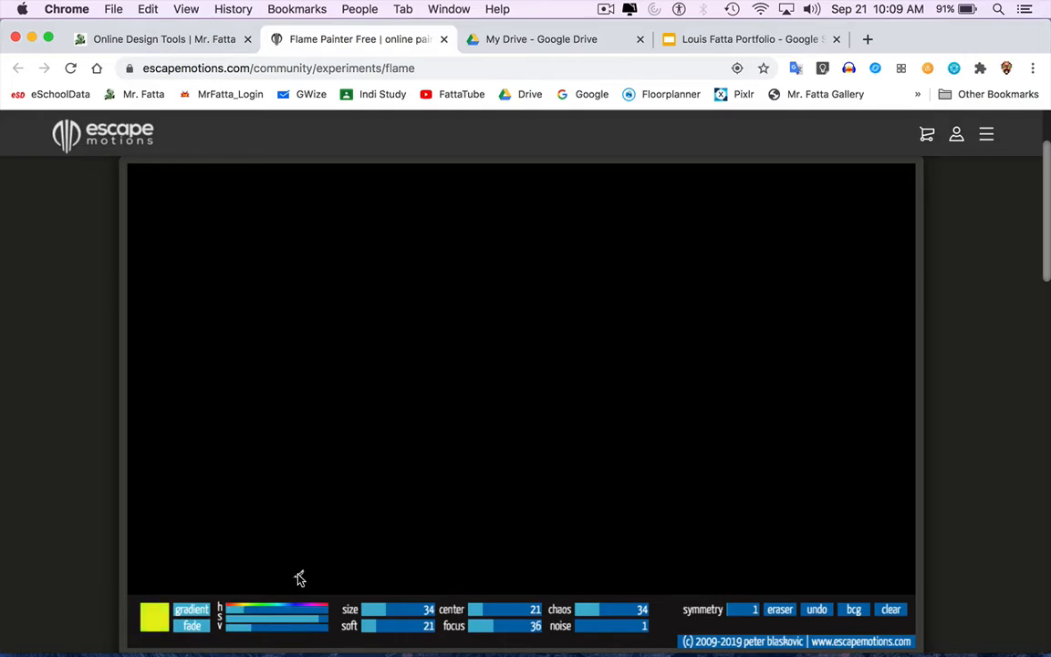
Step: Cover the blank canvas with swirling yellow flame strokes and capture the canvas area as a screenshot
mouse_move(292, 573)
left_mouse_down()
mouse_move(266, 502)
mouse_move(407, 508)
mouse_move(508, 380)
mouse_move(164, 308)
mouse_move(244, 423)
mouse_move(418, 354)
mouse_move(473, 533)
mouse_move(654, 518)
mouse_move(402, 313)
mouse_move(300, 205)
mouse_move(531, 299)
mouse_move(654, 406)
mouse_move(709, 275)
mouse_move(629, 262)
mouse_move(650, 208)
mouse_move(779, 254)
mouse_move(821, 372)
mouse_move(720, 527)
mouse_move(873, 560)
mouse_move(716, 344)
mouse_move(601, 397)
mouse_move(611, 501)
mouse_move(495, 415)
mouse_move(396, 459)
mouse_move(334, 516)
mouse_move(240, 479)
mouse_move(216, 439)
mouse_move(258, 319)
mouse_move(323, 301)
mouse_move(403, 198)
mouse_move(165, 239)
mouse_move(205, 390)
mouse_move(162, 555)
mouse_move(265, 560)
mouse_move(362, 474)
mouse_move(465, 569)
mouse_move(491, 574)
mouse_move(673, 400)
mouse_move(693, 309)
mouse_move(849, 437)
mouse_move(881, 302)
mouse_move(779, 208)
mouse_move(632, 269)
mouse_move(509, 213)
mouse_move(396, 224)
mouse_move(323, 302)
mouse_move(541, 382)
mouse_move(841, 559)
mouse_move(885, 408)
mouse_move(704, 435)
mouse_move(437, 419)
mouse_move(311, 347)
mouse_move(282, 229)
mouse_move(159, 208)
mouse_move(165, 315)
mouse_move(354, 524)
mouse_move(533, 496)
mouse_move(812, 337)
left_mouse_up()
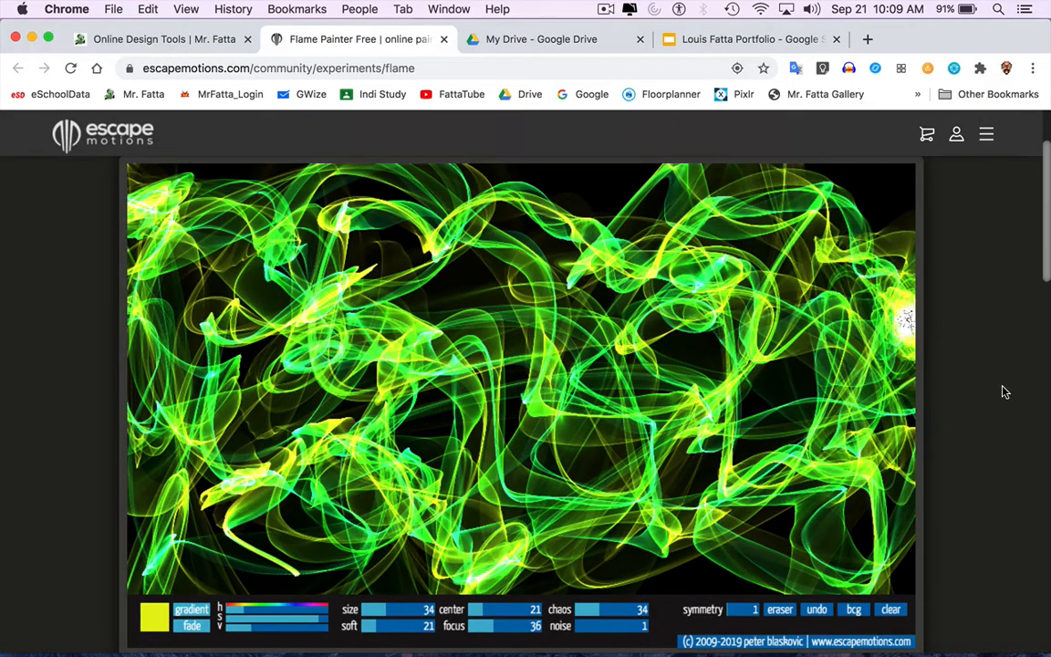
mouse_move(1004, 399)
left_mouse_down()
mouse_move(265, 329)
mouse_move(87, 231)
left_mouse_up()
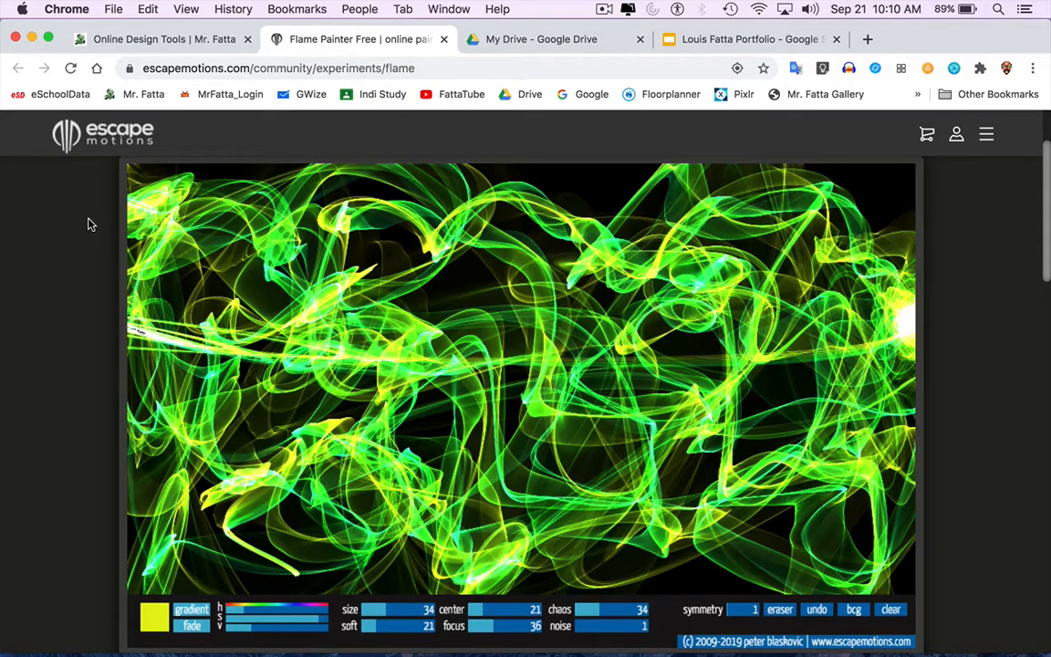
key("super+shift+4")
left_click_drag(127, 166, 914, 598)
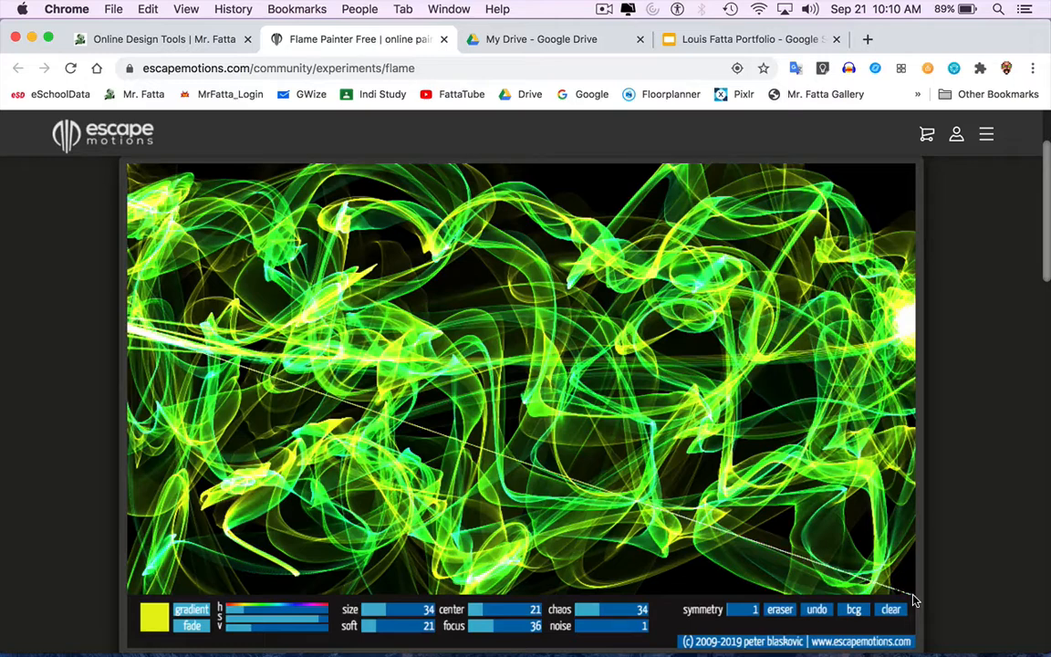
Step: Return to the Online Design Tools page, open its Sumopaint link and show the browser window full screen
left_click(153, 40)
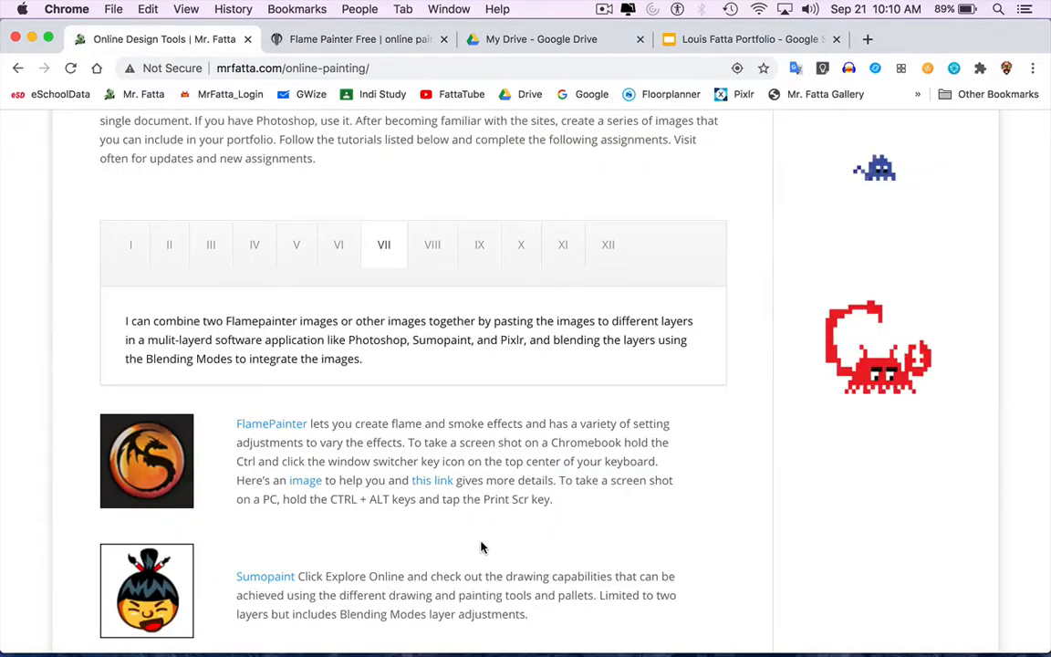
scroll(481, 548, "up", 6)
scroll(482, 545, "down", 2)
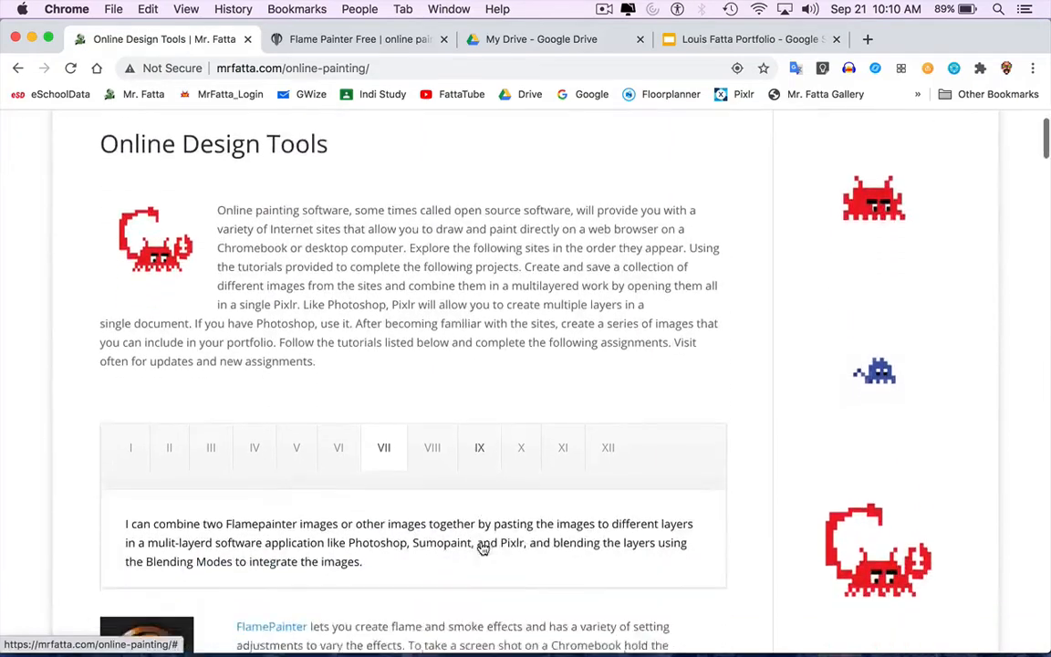
scroll(482, 547, "down", 3)
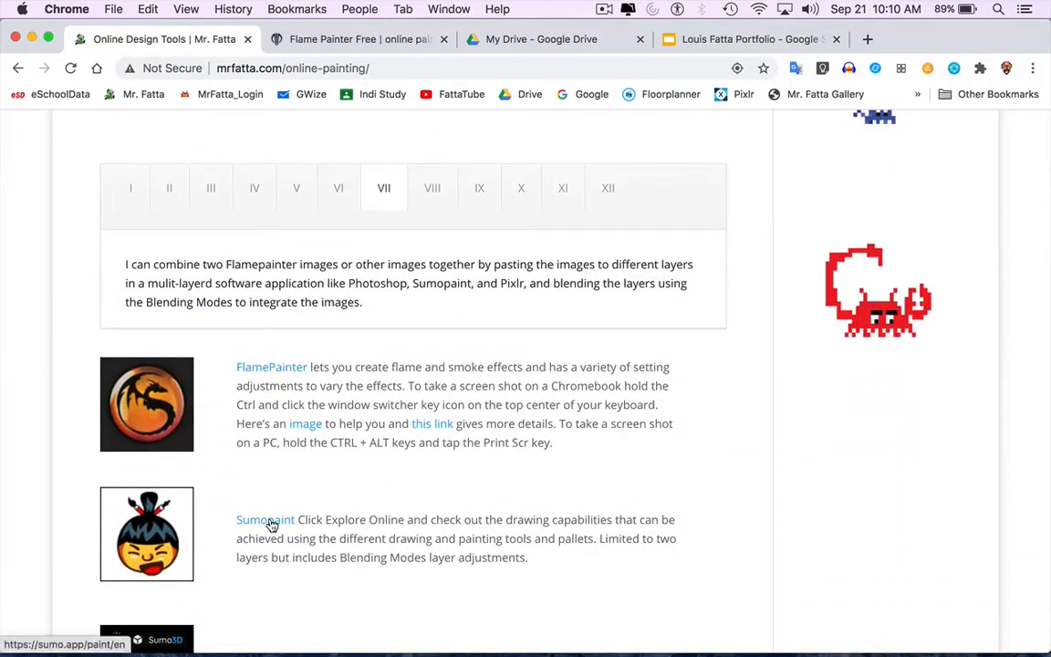
left_click(271, 527)
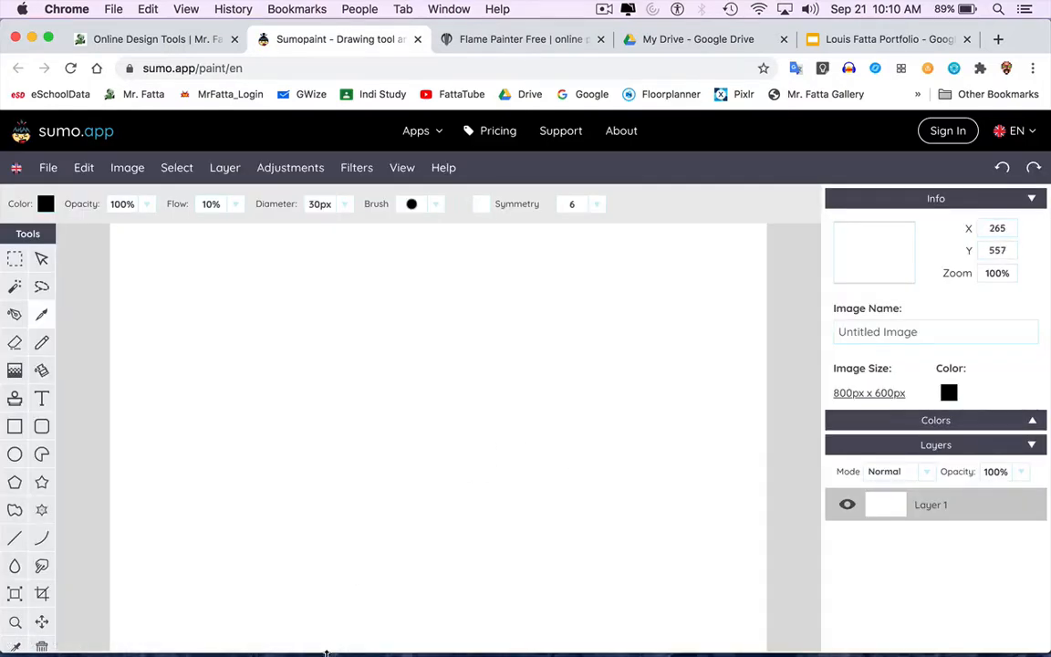
left_click(50, 39)
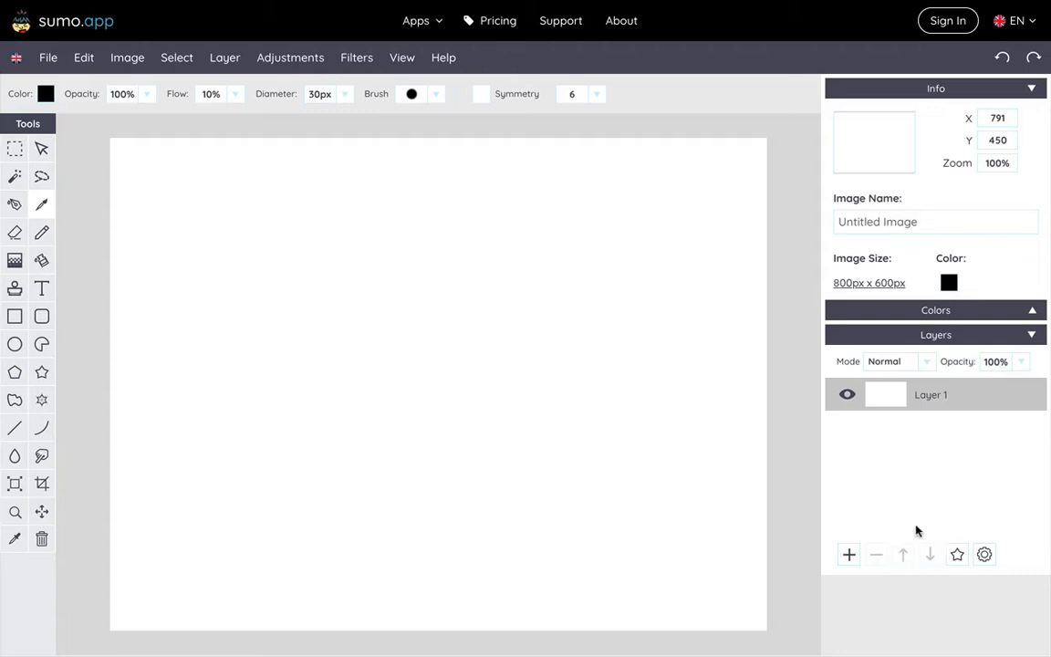
Step: Import "Screen Shot 2020-09-21 at 10.10.02 AM.png" from the Desktop folder to a layer
left_click(48, 58)
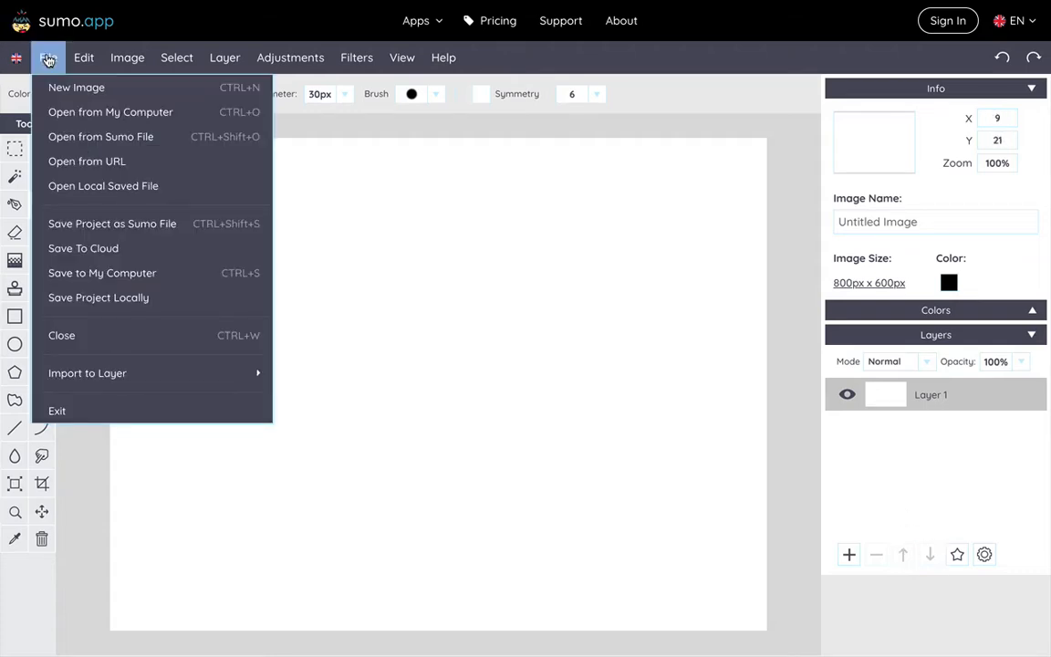
mouse_move(73, 372)
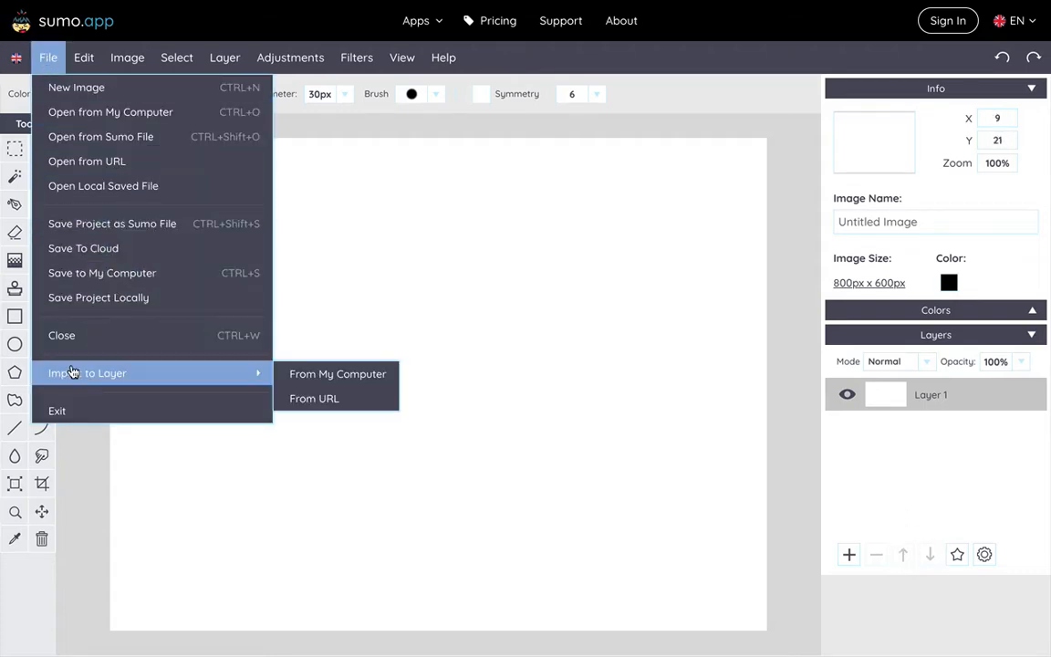
left_click(307, 376)
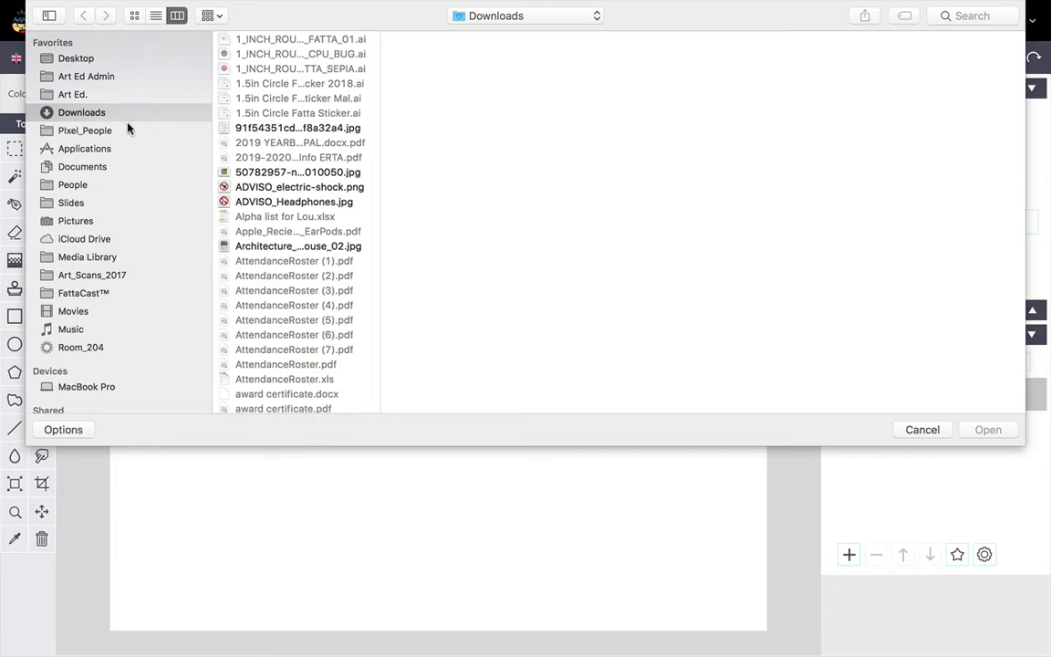
left_click(121, 58)
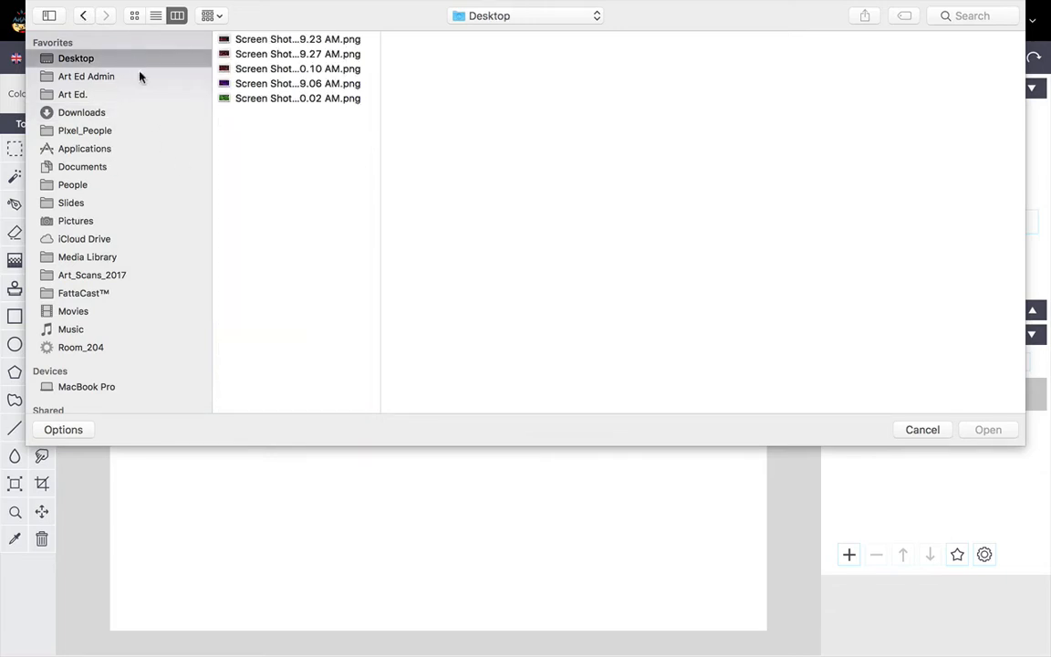
left_click(290, 98)
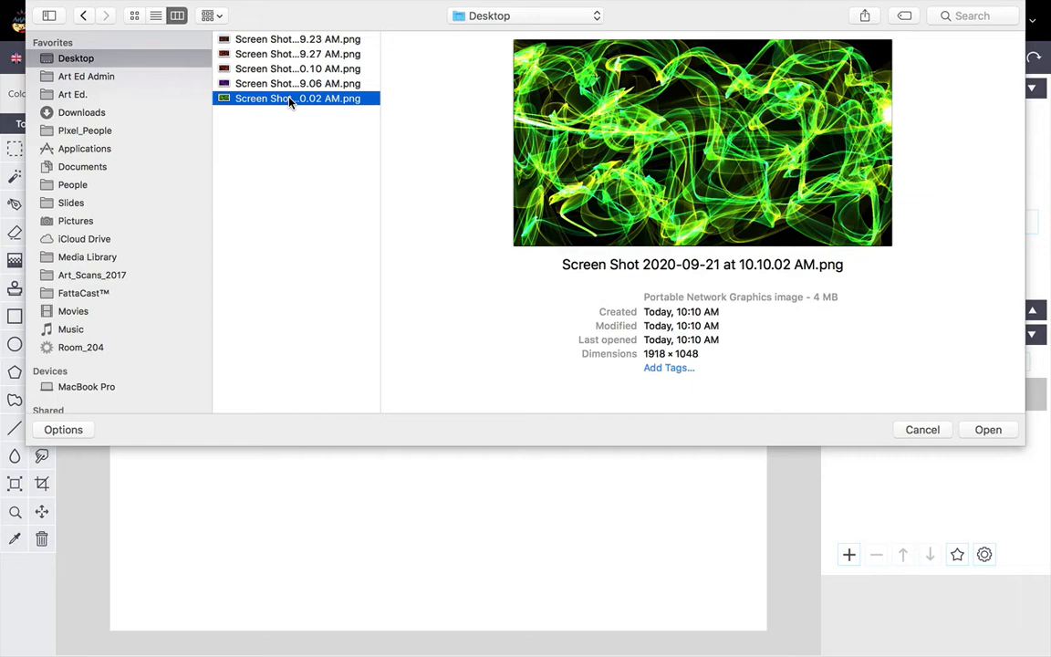
left_click(972, 433)
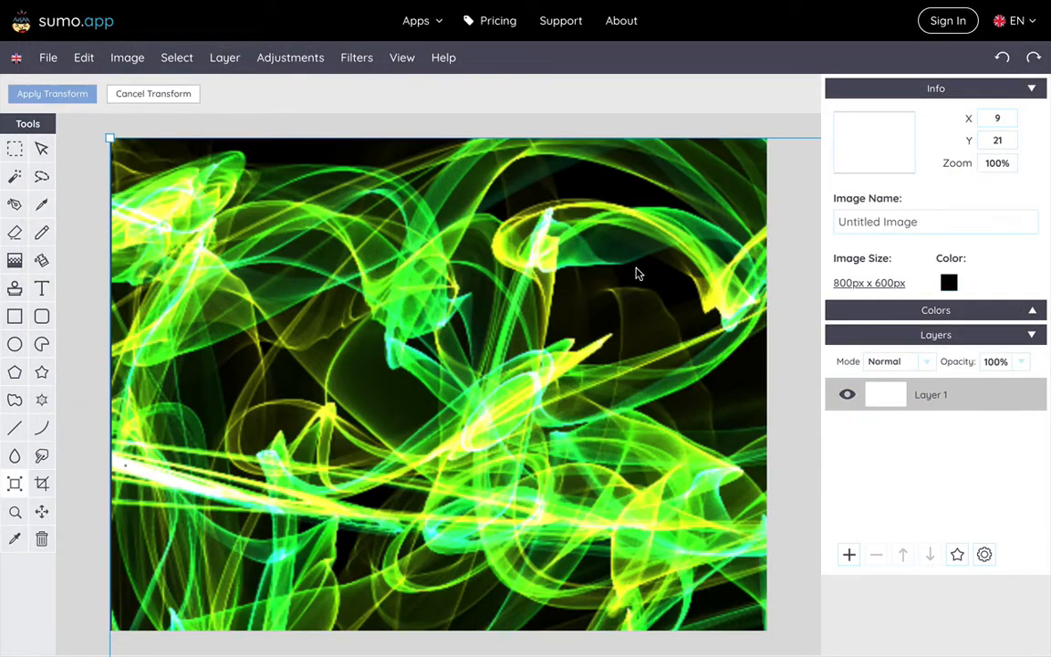
Step: Reposition the oversized green flame image and narrow it until its width spans the canvas
left_click_drag(613, 262, 246, 254)
left_click_drag(624, 345, 445, 343)
left_click_drag(627, 319, 441, 315)
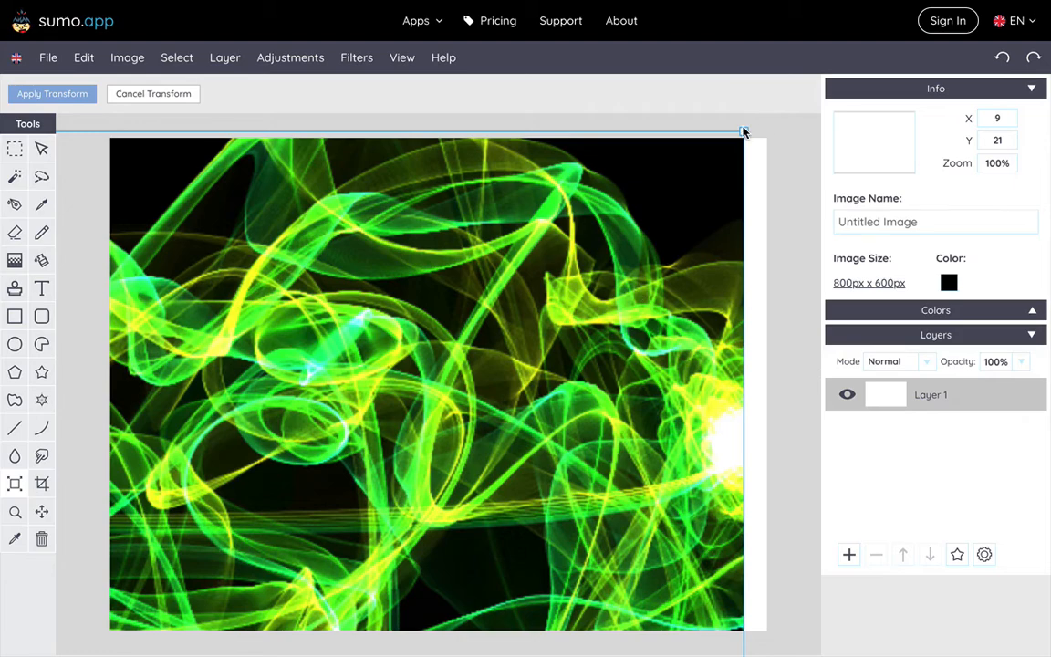
left_click_drag(744, 132, 280, 136)
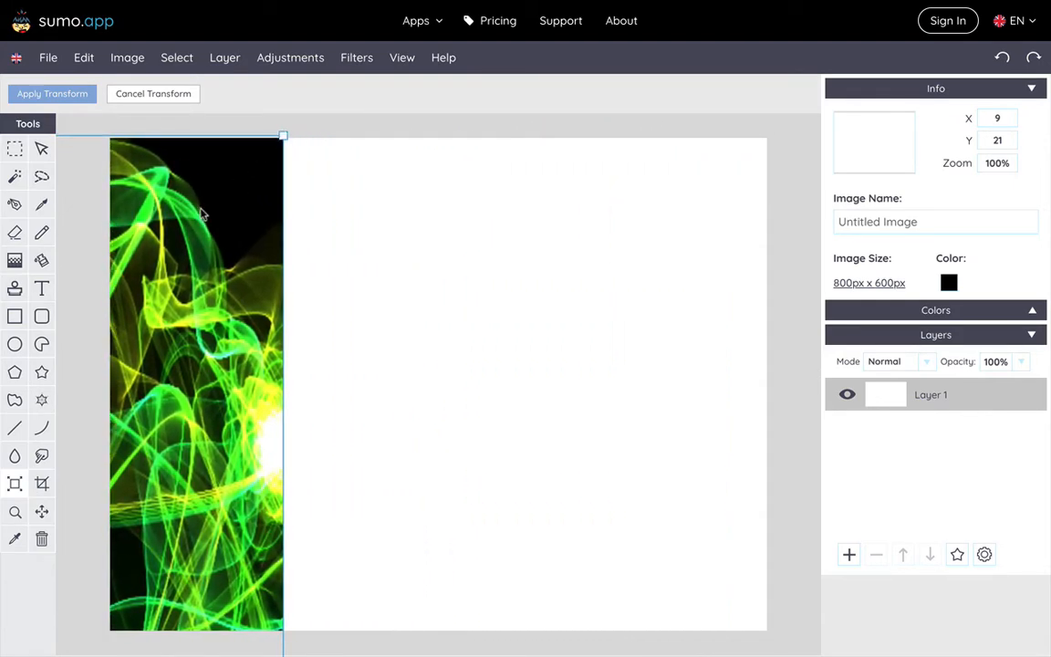
left_click_drag(199, 213, 687, 217)
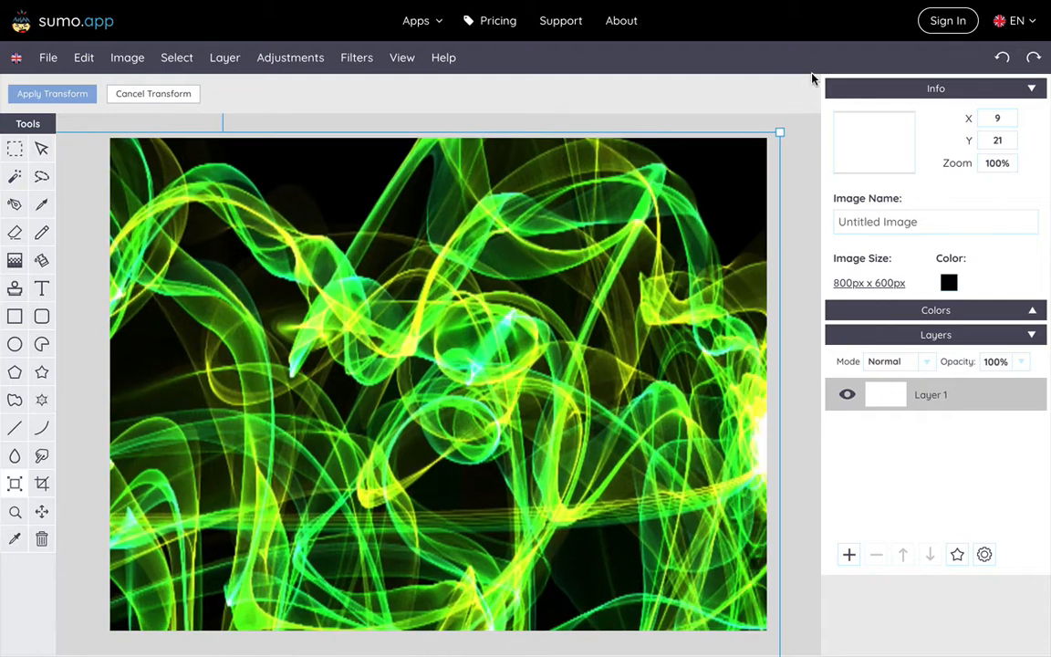
left_click_drag(777, 132, 362, 135)
left_click_drag(193, 275, 640, 279)
left_click_drag(812, 138, 764, 141)
left_click_drag(114, 138, 105, 130)
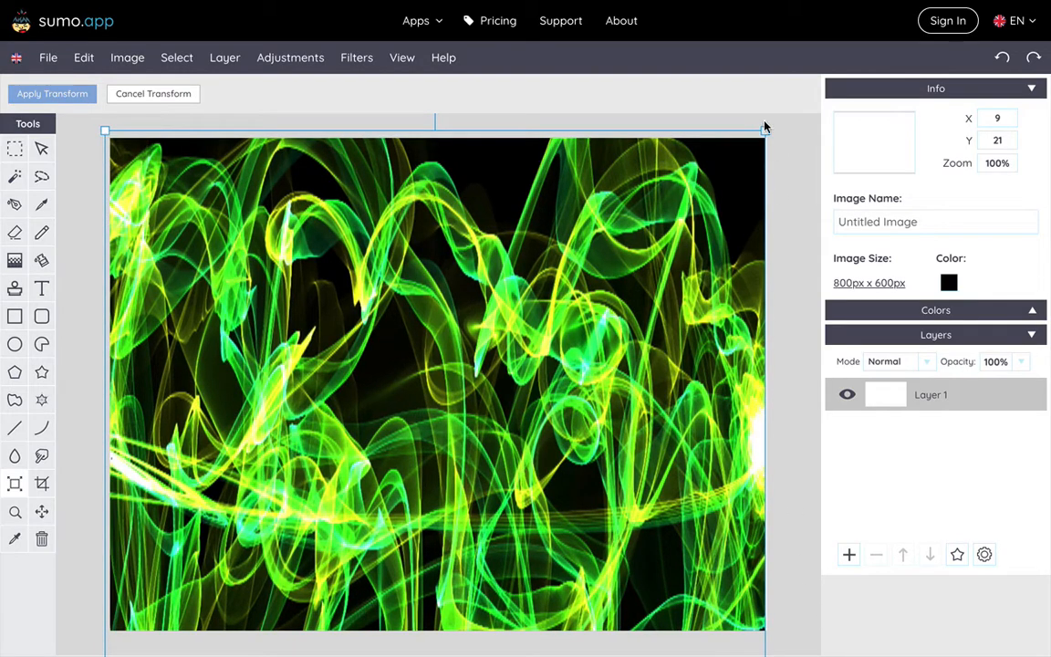
Step: Resize the green flame image's height so it covers the whole canvas, and apply the transform
mouse_move(764, 131)
left_mouse_down()
mouse_move(776, 382)
mouse_move(775, 117)
left_mouse_up()
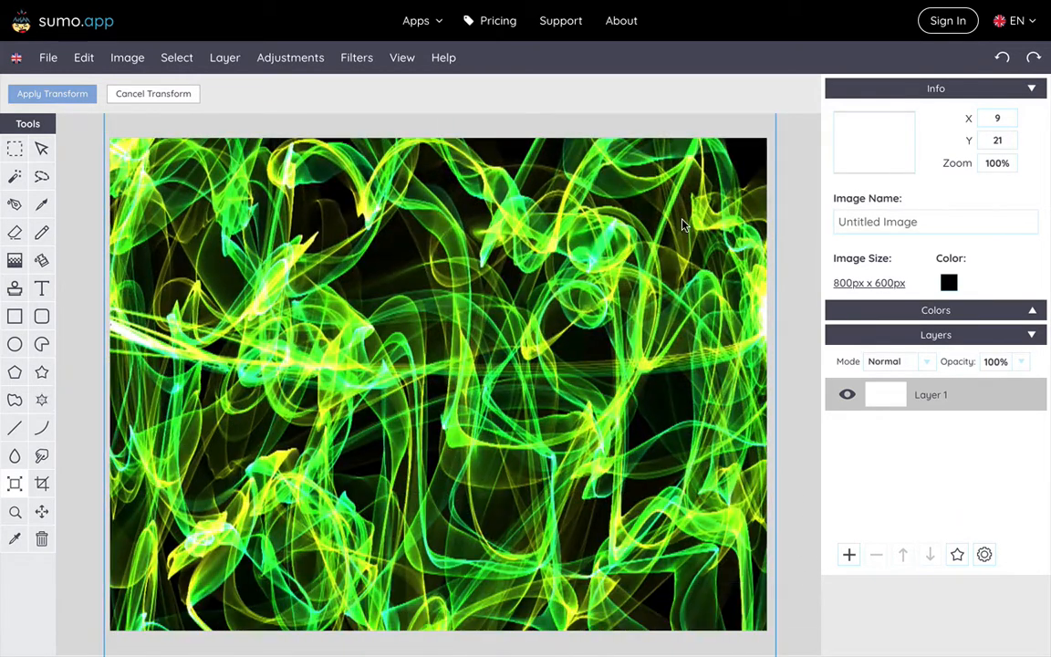
left_click_drag(739, 185, 750, 420)
left_click_drag(692, 509, 713, 223)
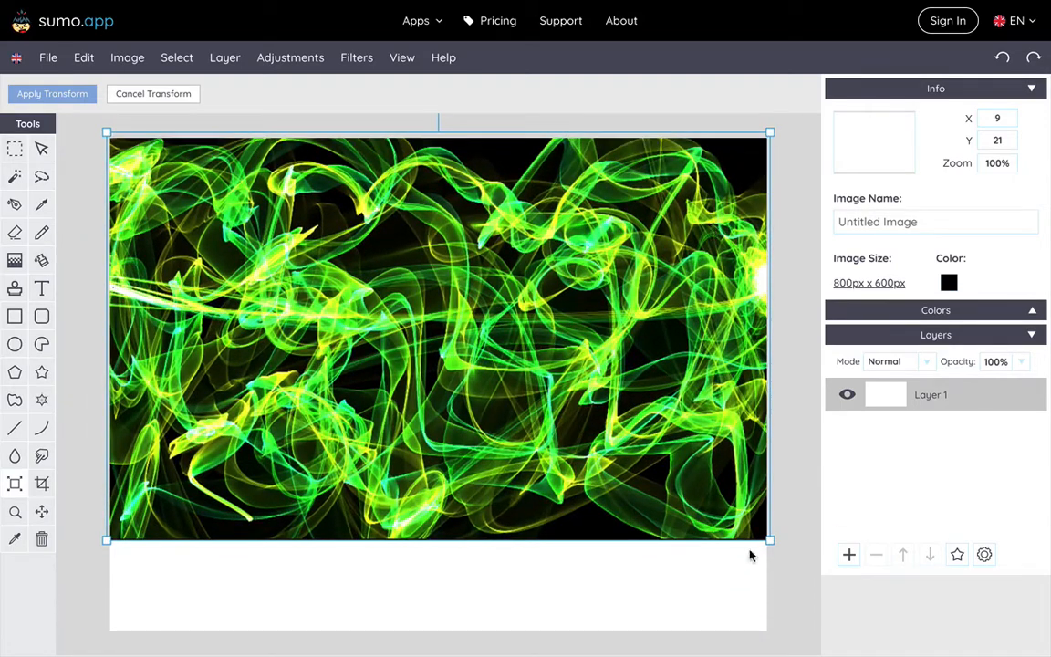
left_click_drag(771, 539, 776, 640)
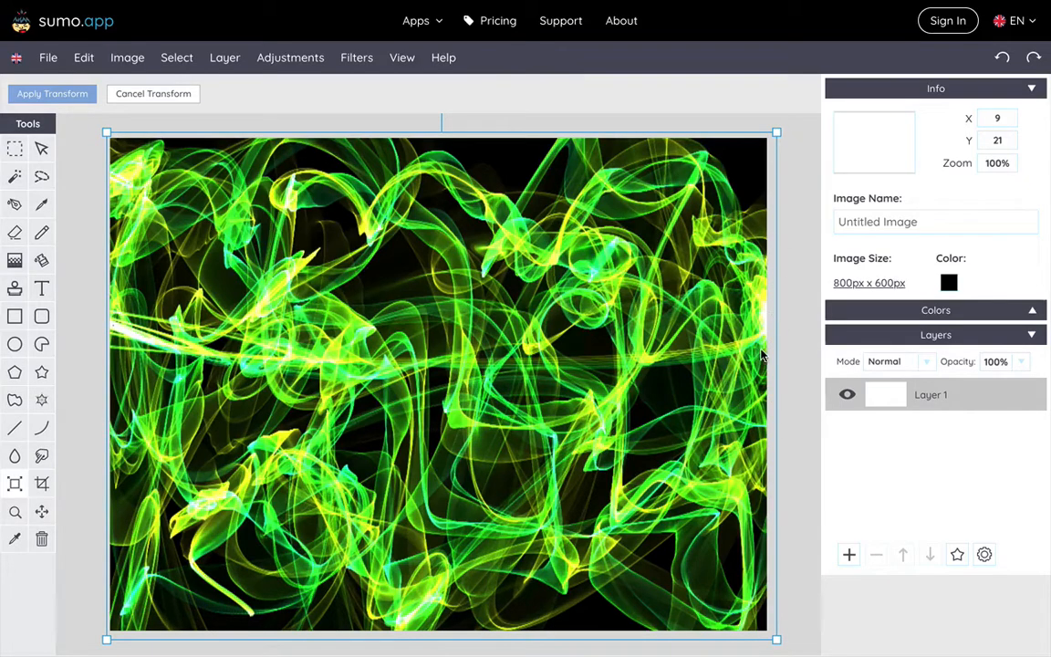
key("Return")
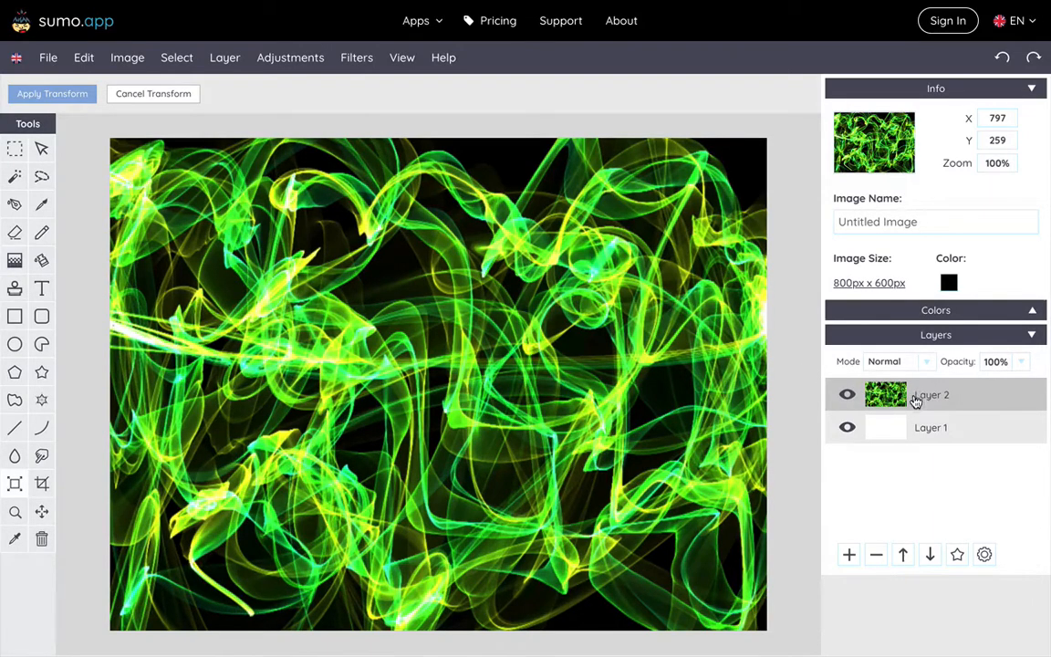
Step: Move Layer 2 below Layer 1 and toggle Layer 1's visibility off and on to reveal the flame image
left_click(931, 555)
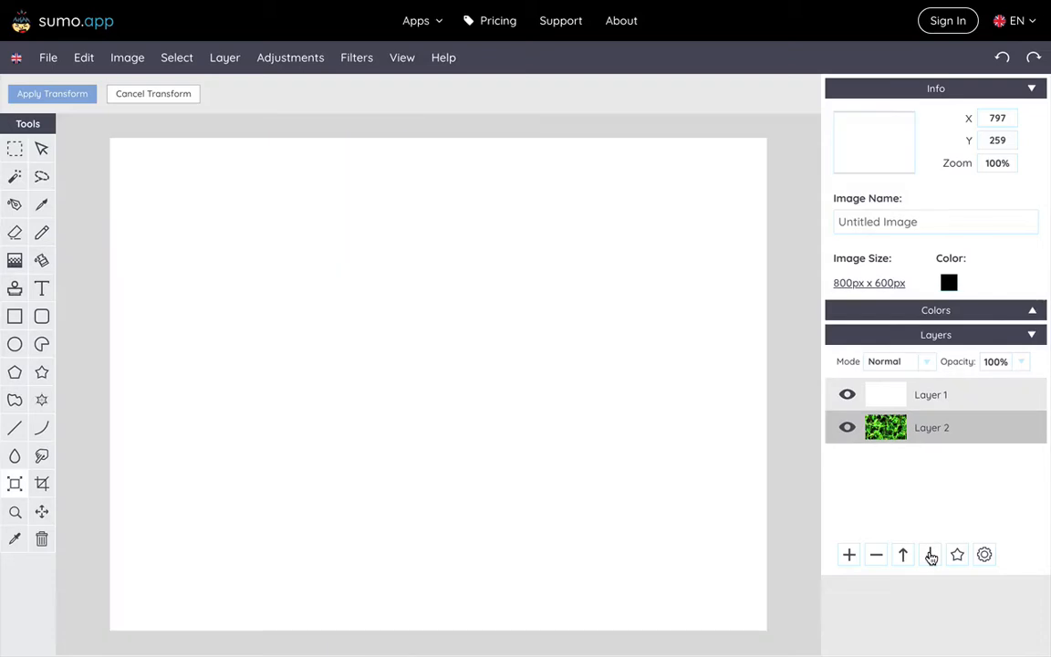
left_click(847, 396)
left_click(848, 397)
left_click(849, 397)
left_click(848, 397)
Step: Import "Screen Shot 2020-09-21 at 10.09.06 AM.png" from the Desktop folder to a layer
left_click(49, 57)
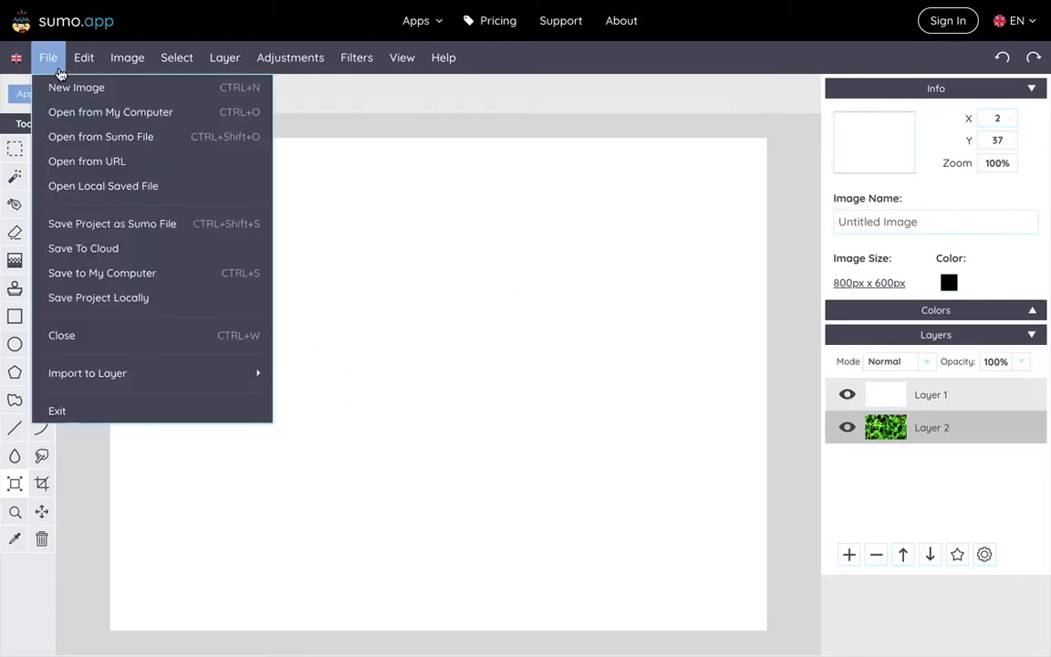
mouse_move(98, 379)
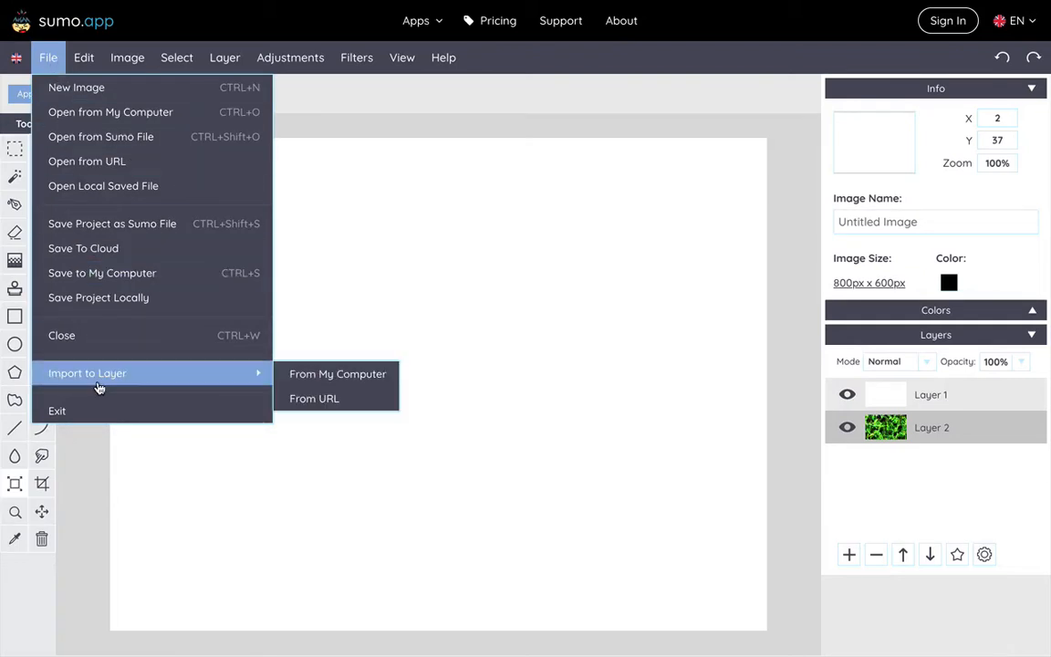
left_click(358, 380)
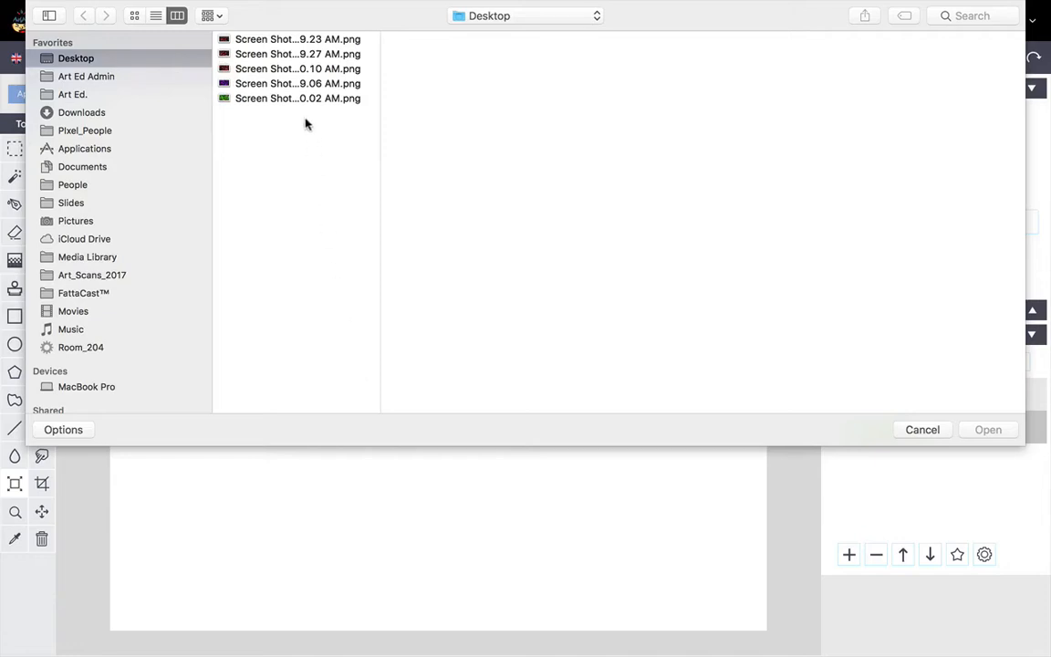
left_click(271, 84)
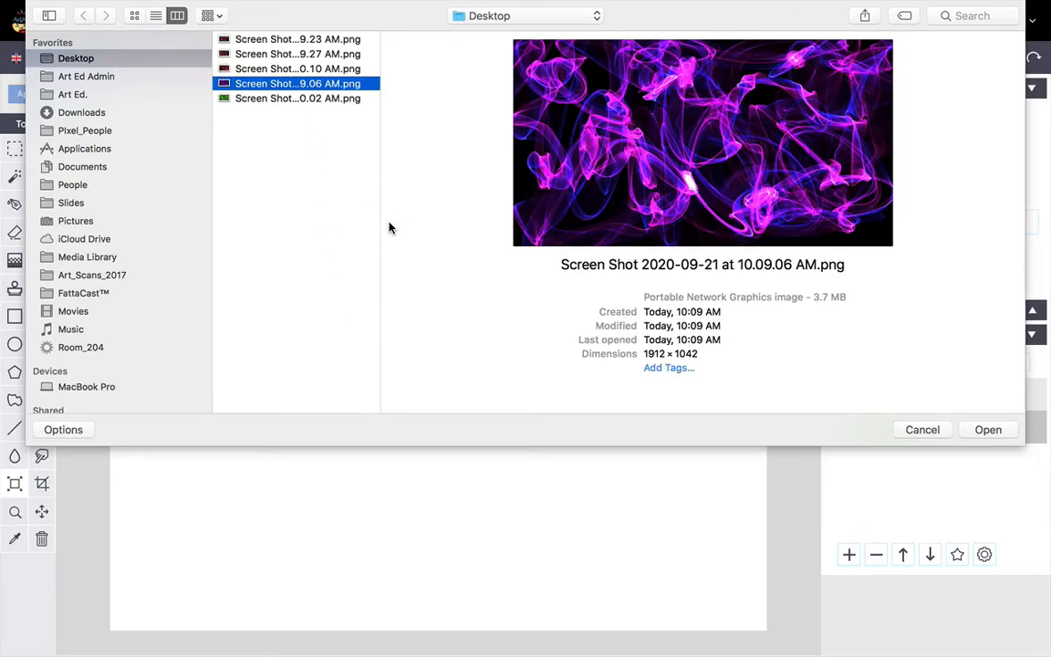
left_click(987, 429)
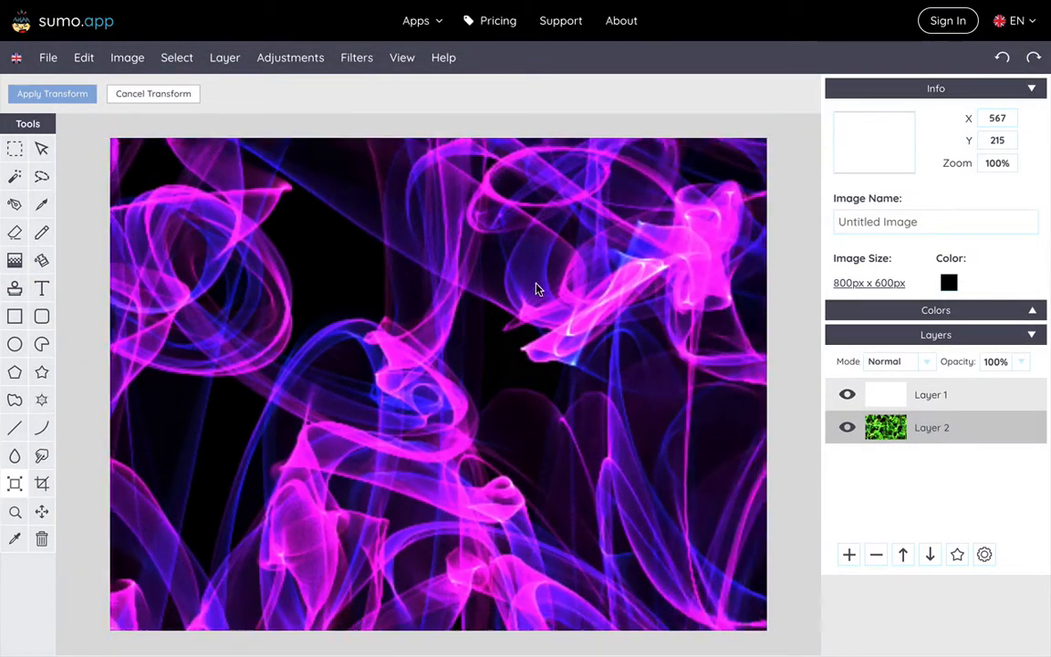
Step: Shrink the oversized purple flame image from its upper-left corner and align that corner with the canvas's upper-left corner
left_click_drag(536, 292, 645, 315)
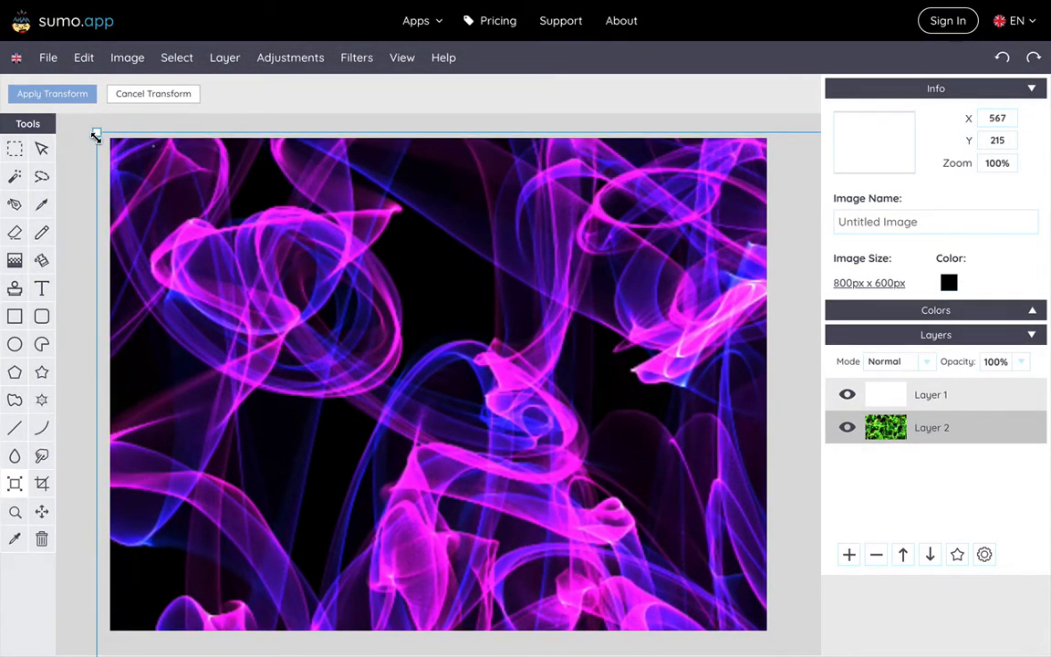
left_click_drag(97, 134, 257, 430)
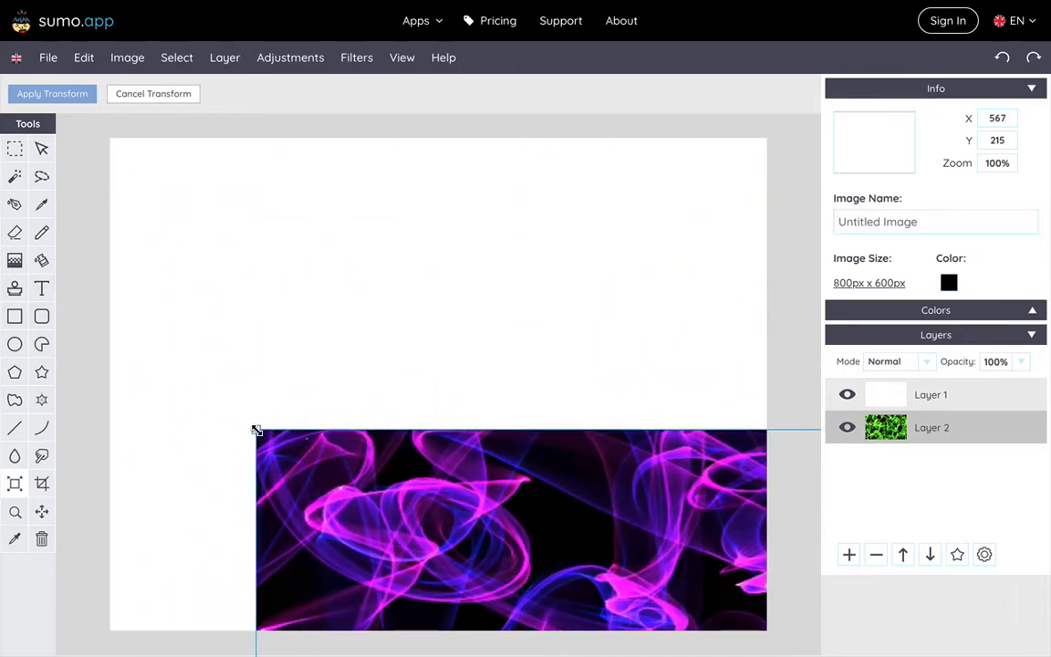
left_click_drag(367, 517, 201, 210)
left_click_drag(96, 123, 383, 383)
left_click_drag(460, 410, 234, 223)
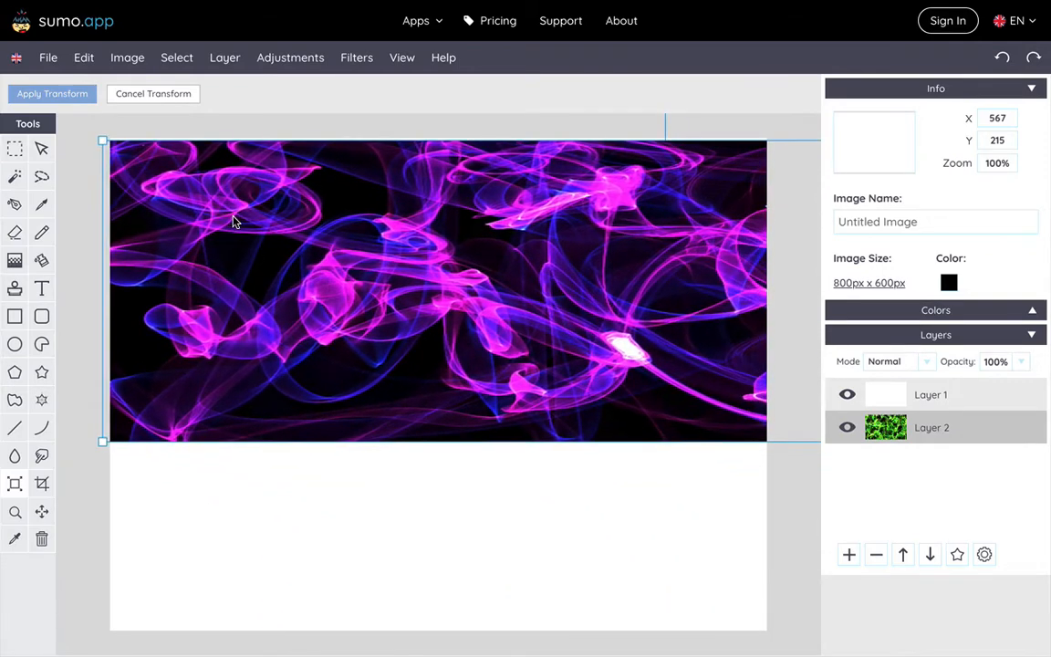
Step: Resize and reposition the purple flame image so it covers the whole canvas, and apply the transform
left_click_drag(102, 441, 451, 588)
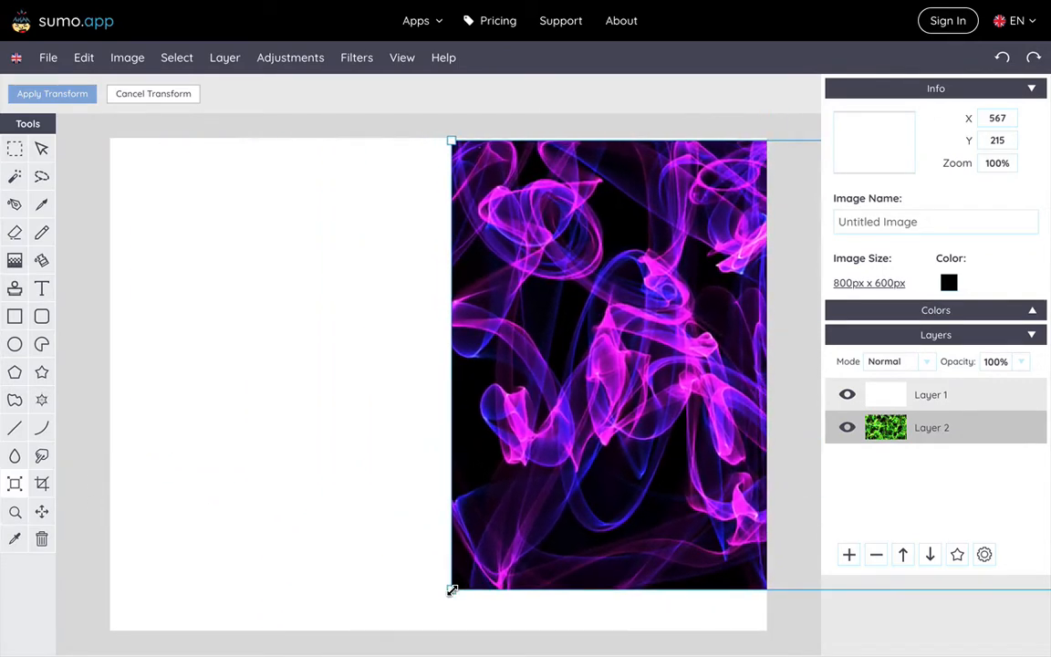
left_click_drag(552, 531, 263, 541)
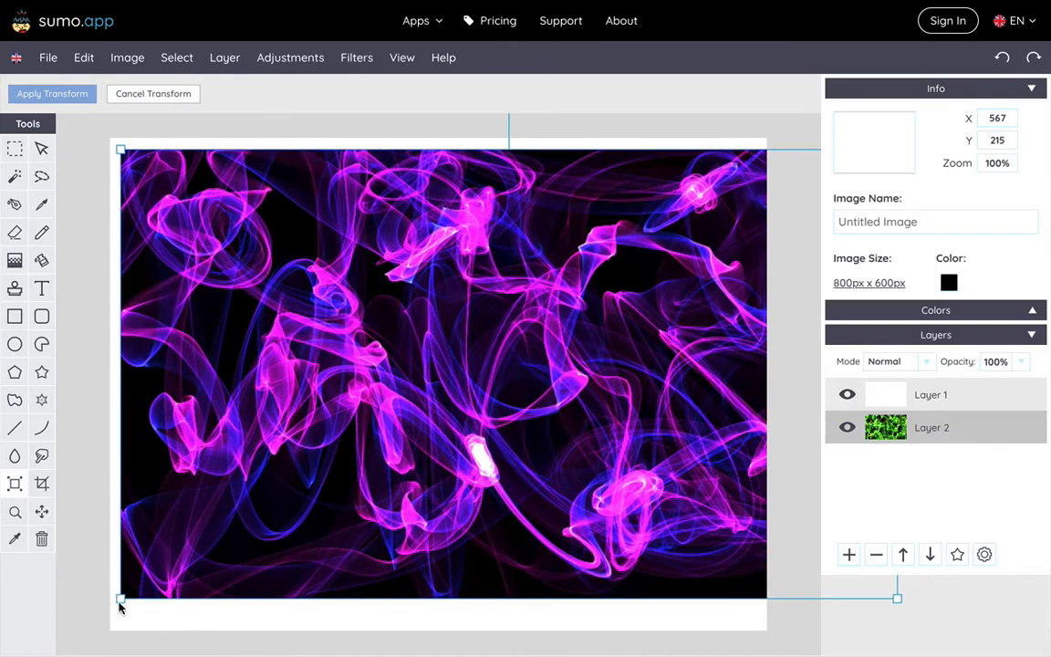
left_click_drag(124, 597, 350, 587)
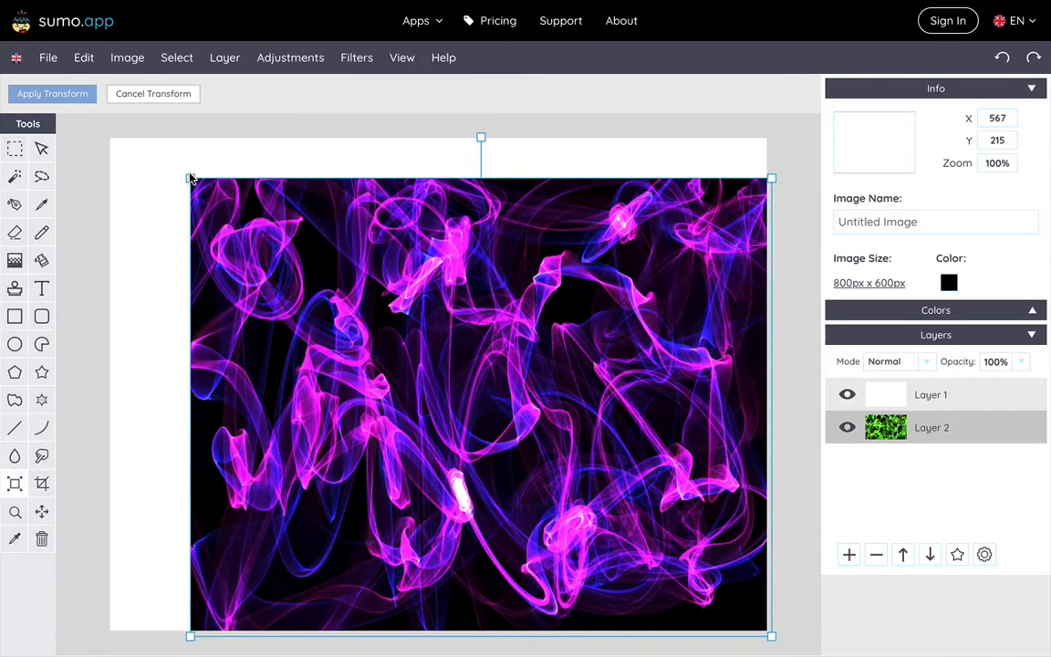
left_click_drag(190, 177, 102, 132)
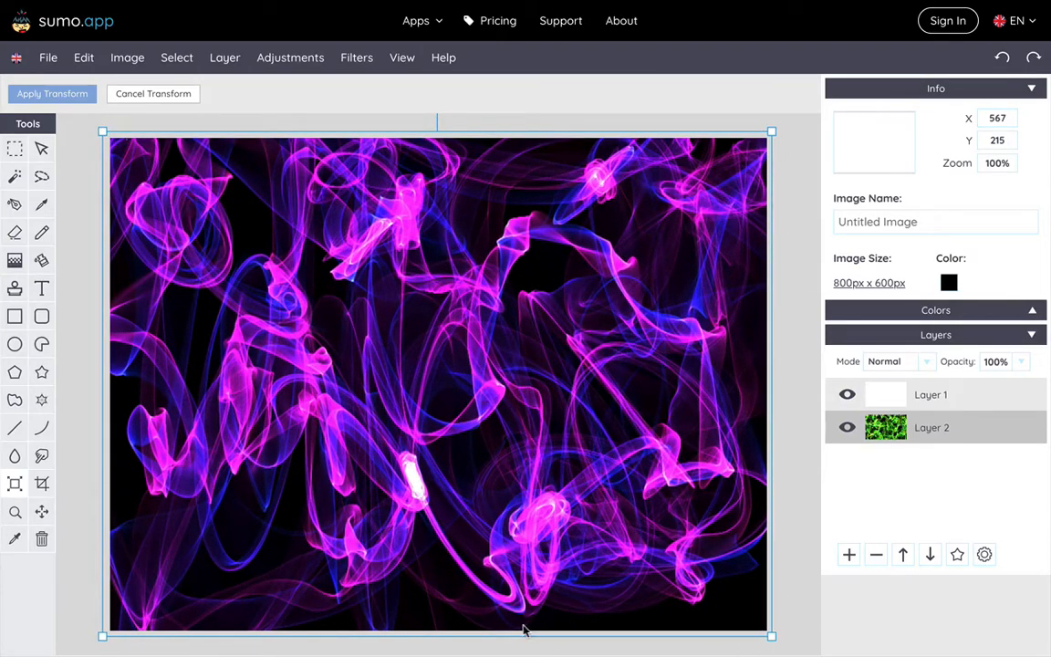
double_click(340, 399)
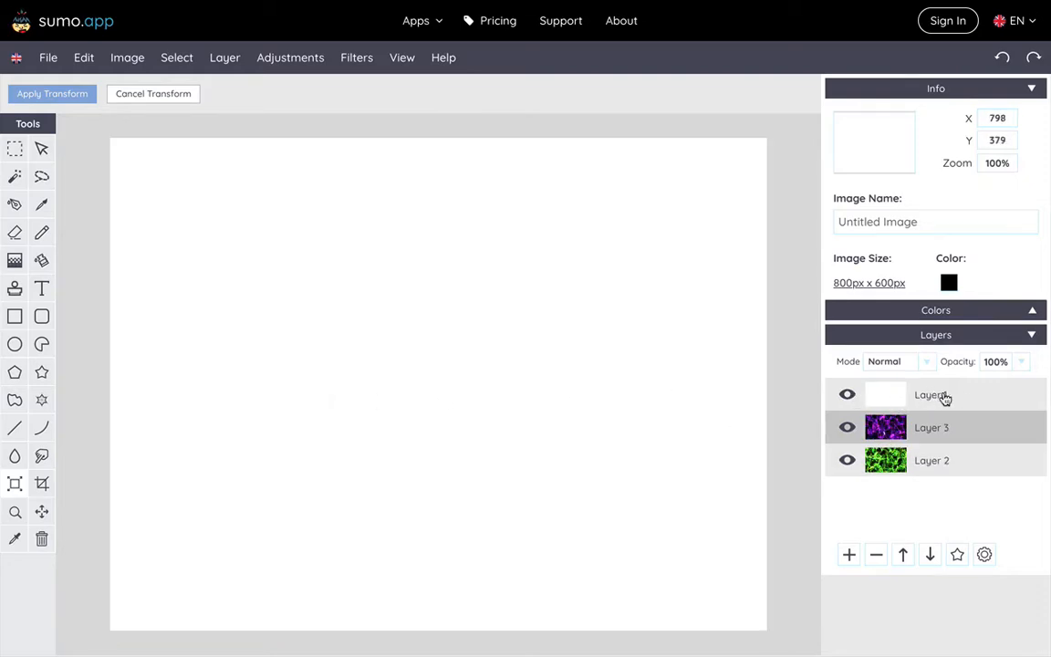
Step: Delete the blank Layer 1 and toggle Layer 3's visibility off and on to compare the two flame images
left_click(980, 399)
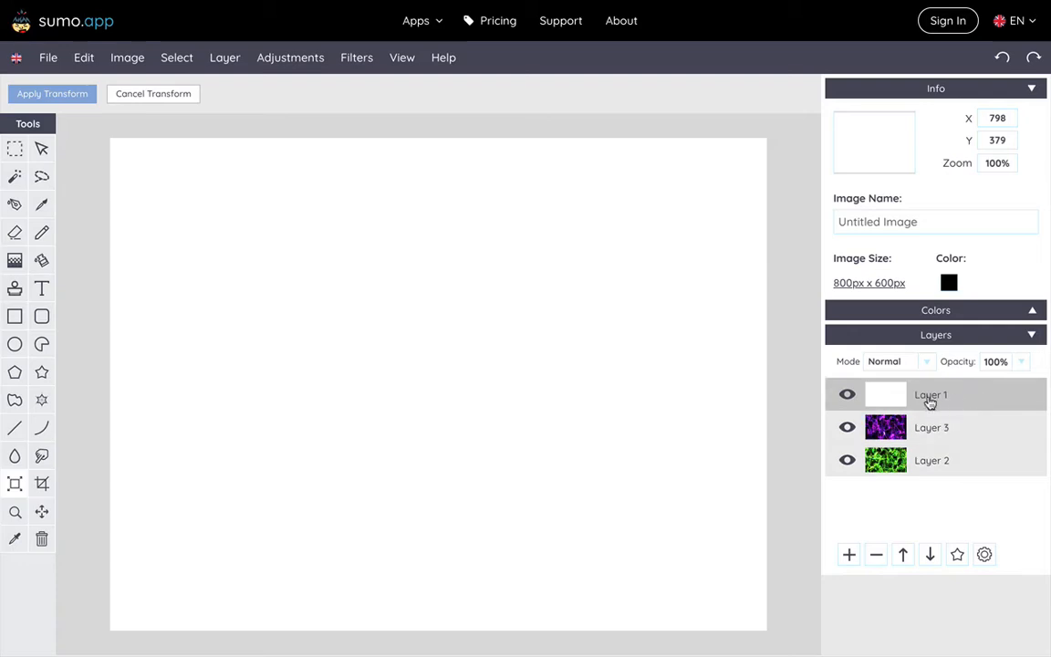
left_click(875, 558)
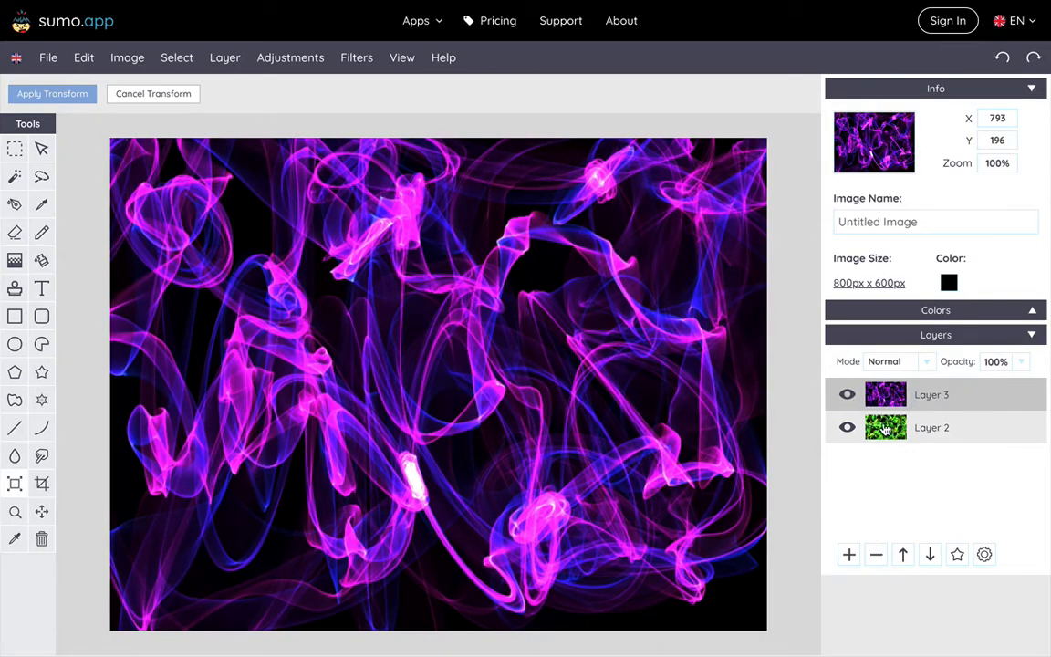
left_click(847, 399)
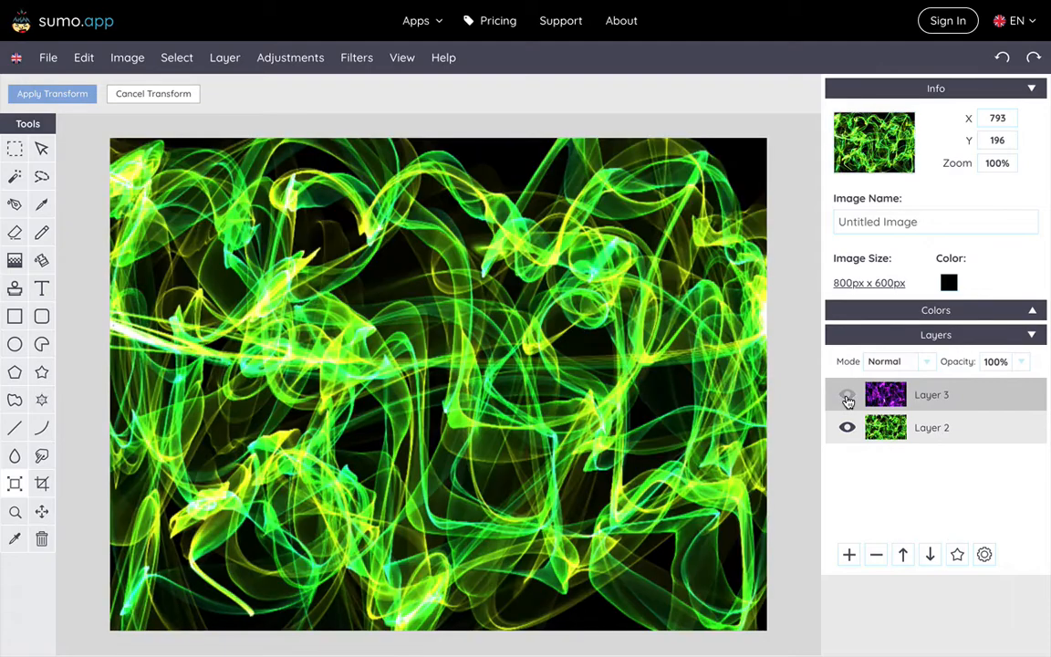
left_click(847, 399)
left_click(847, 399)
left_click(848, 397)
left_click(849, 397)
left_click(849, 397)
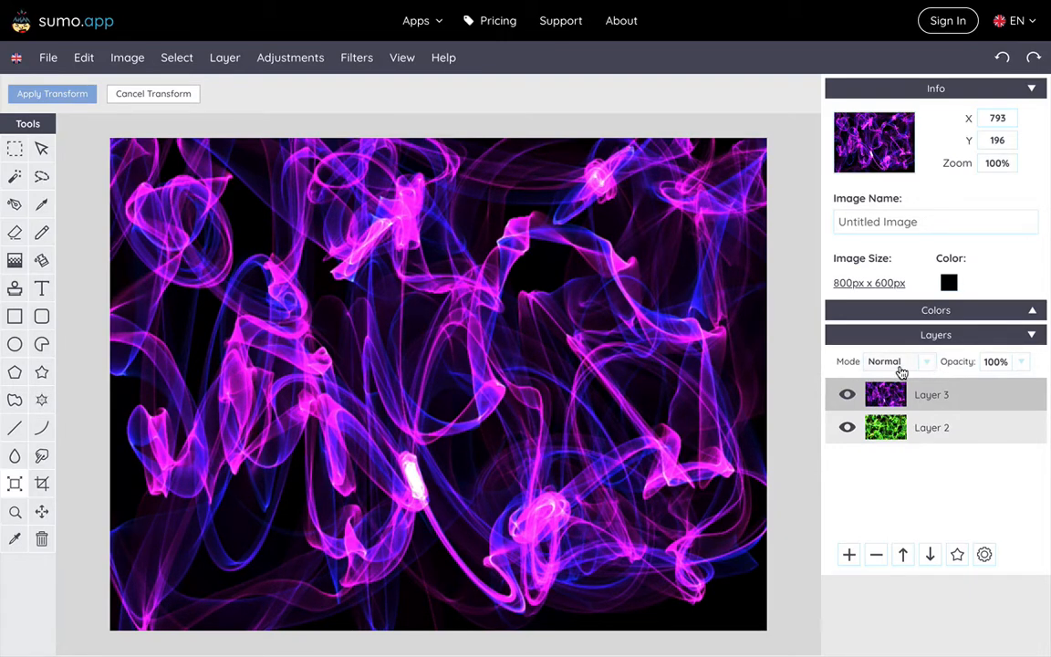
Step: Try the Screen, Multiply and Overlay blending modes on Layer 3
left_click(900, 368)
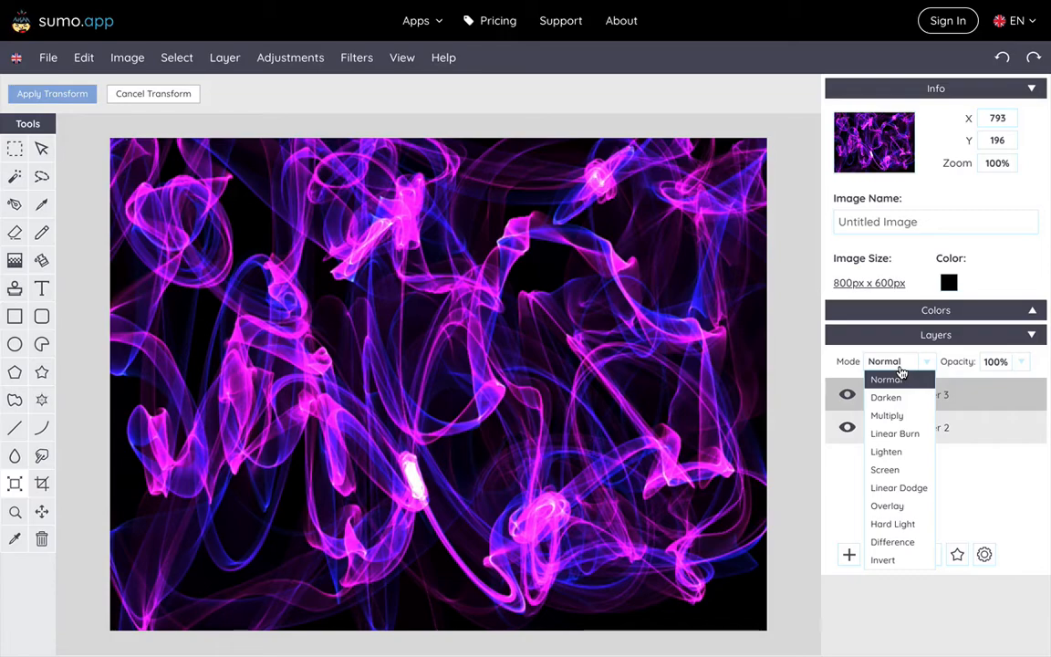
left_click(891, 472)
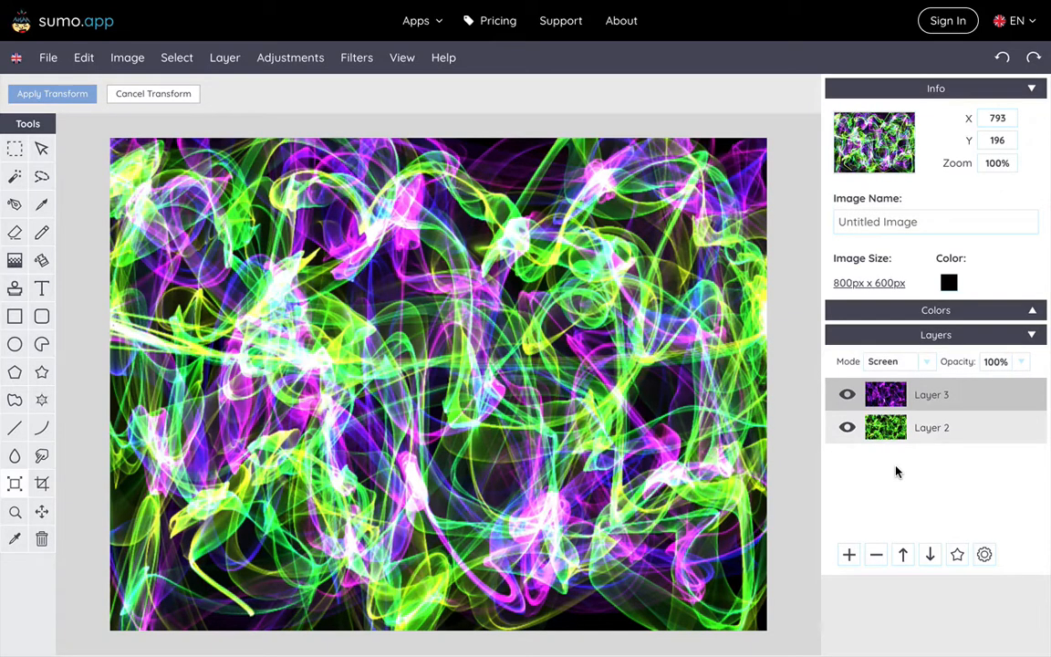
left_click(930, 365)
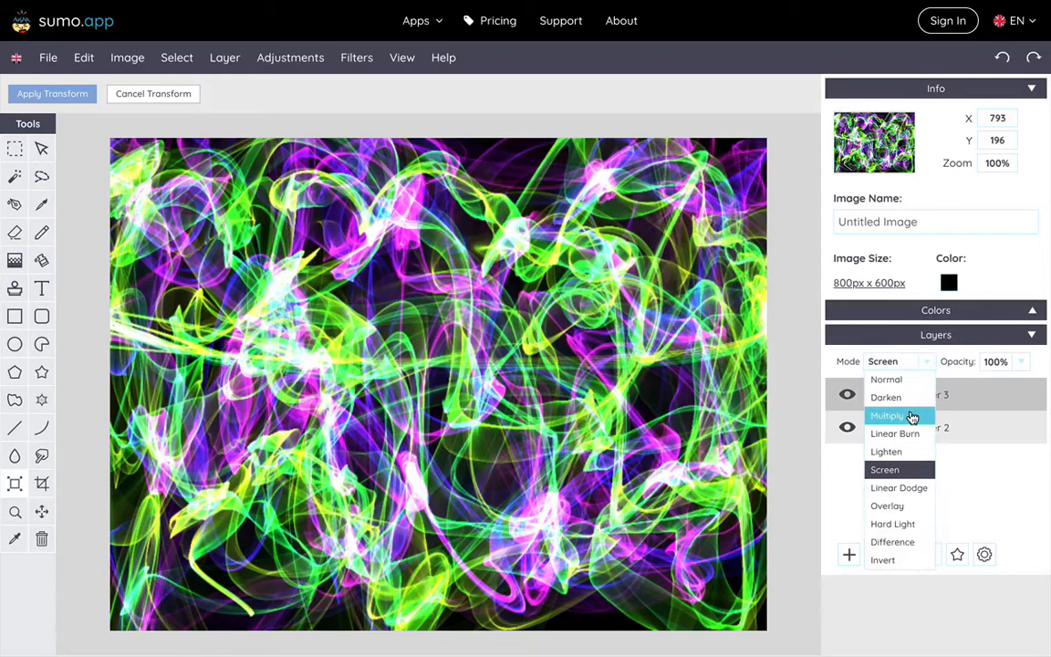
left_click(912, 414)
left_click(928, 363)
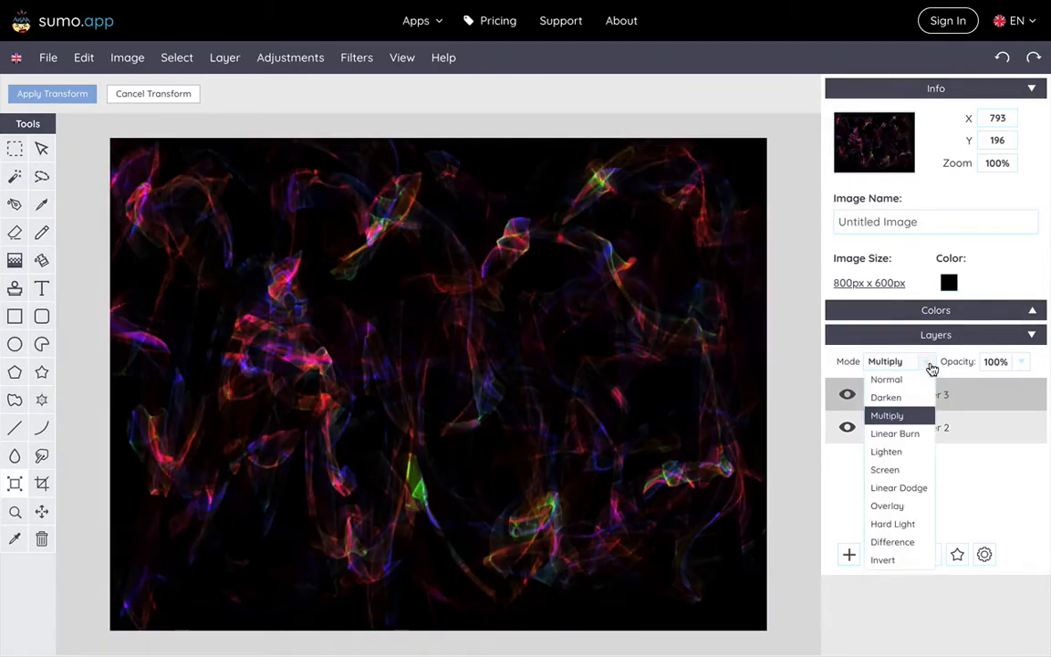
left_click(894, 506)
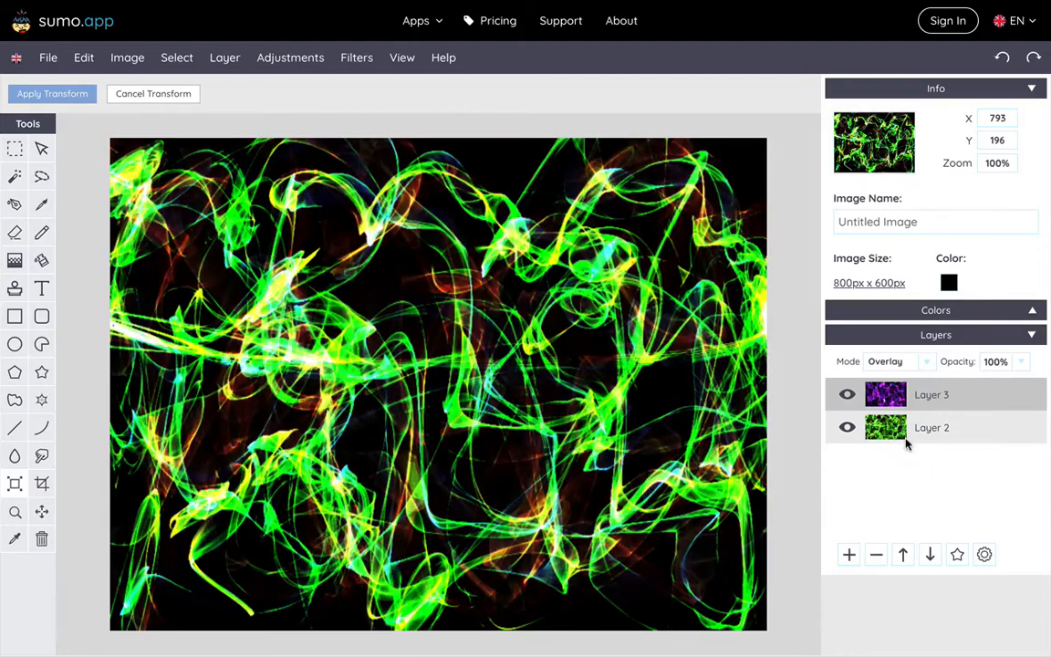
Step: Try the Difference, Screen and Invert blending modes on Layer 3
left_click(925, 362)
left_click(897, 541)
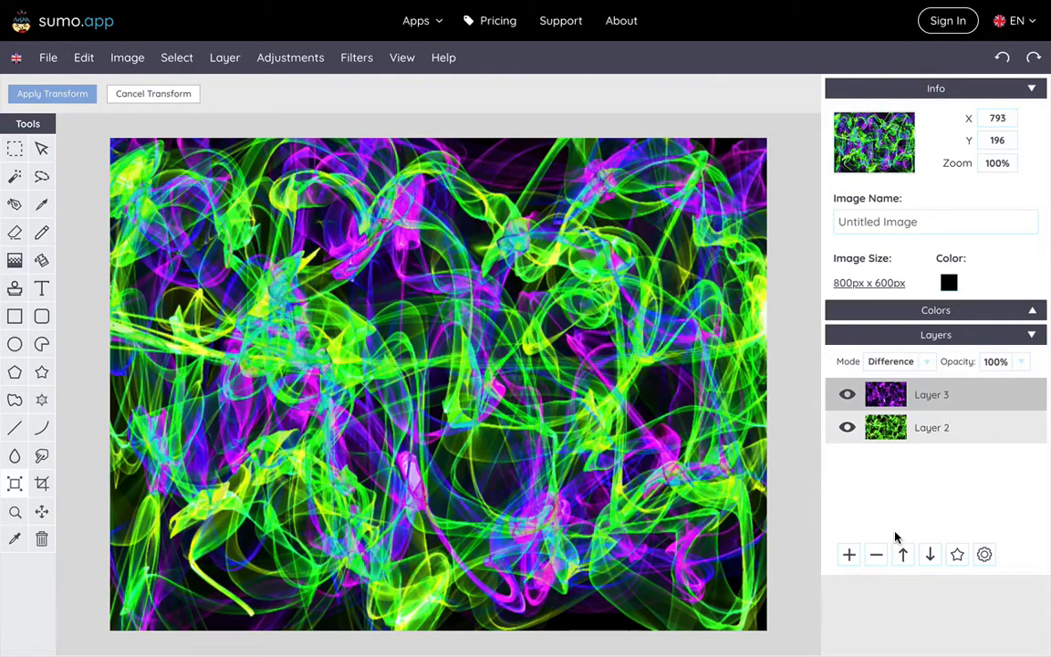
left_click(927, 363)
left_click(890, 468)
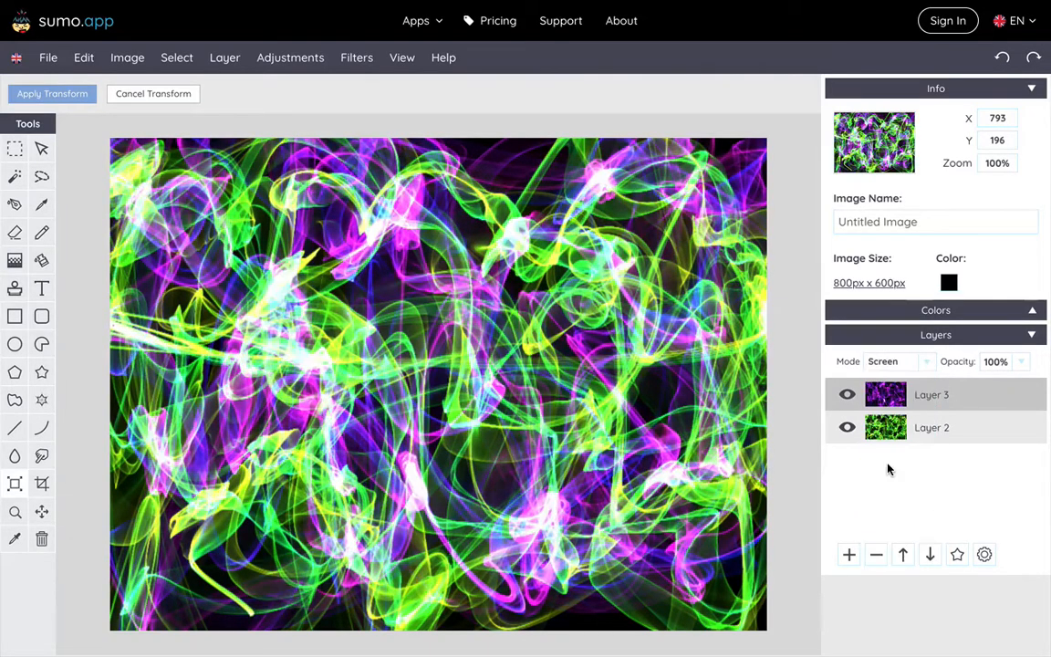
left_click(927, 362)
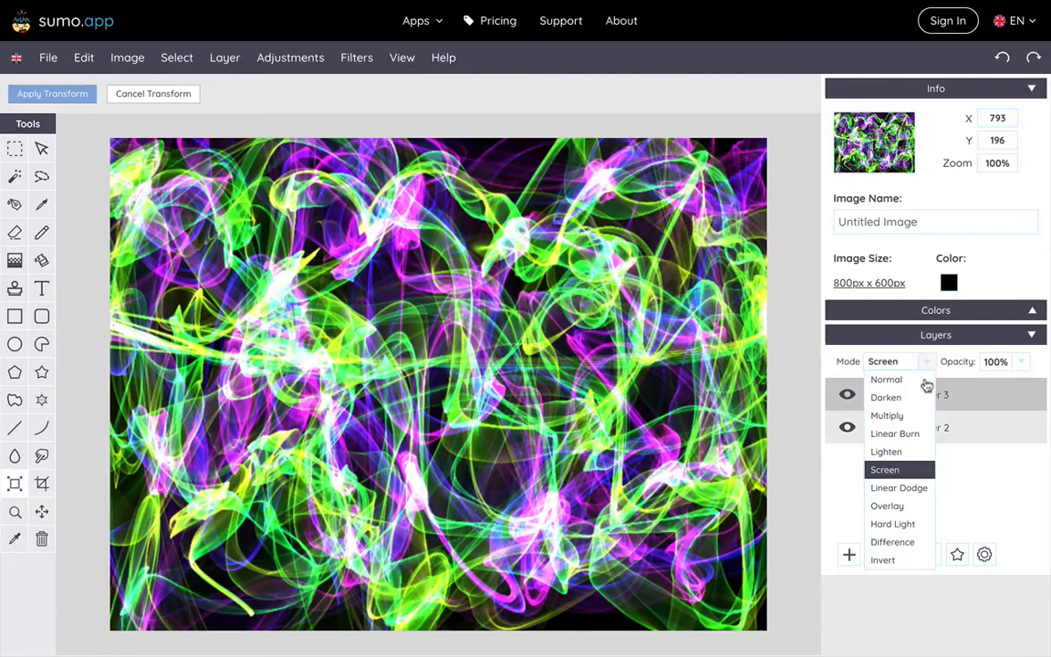
left_click(883, 560)
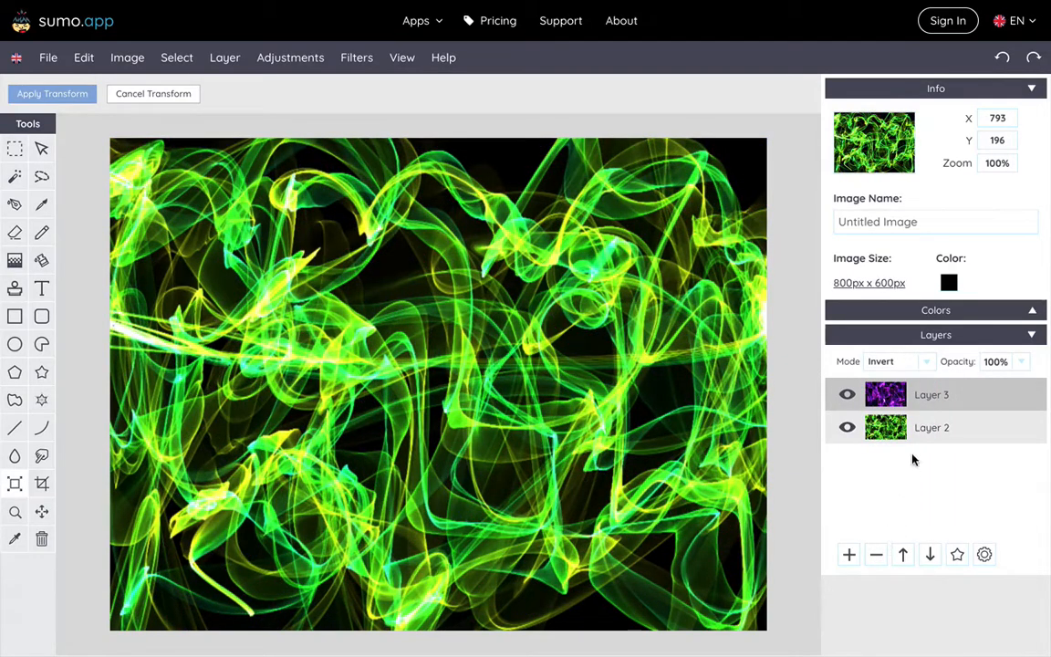
Step: Set Layer 3's blending mode to Difference
left_click(927, 362)
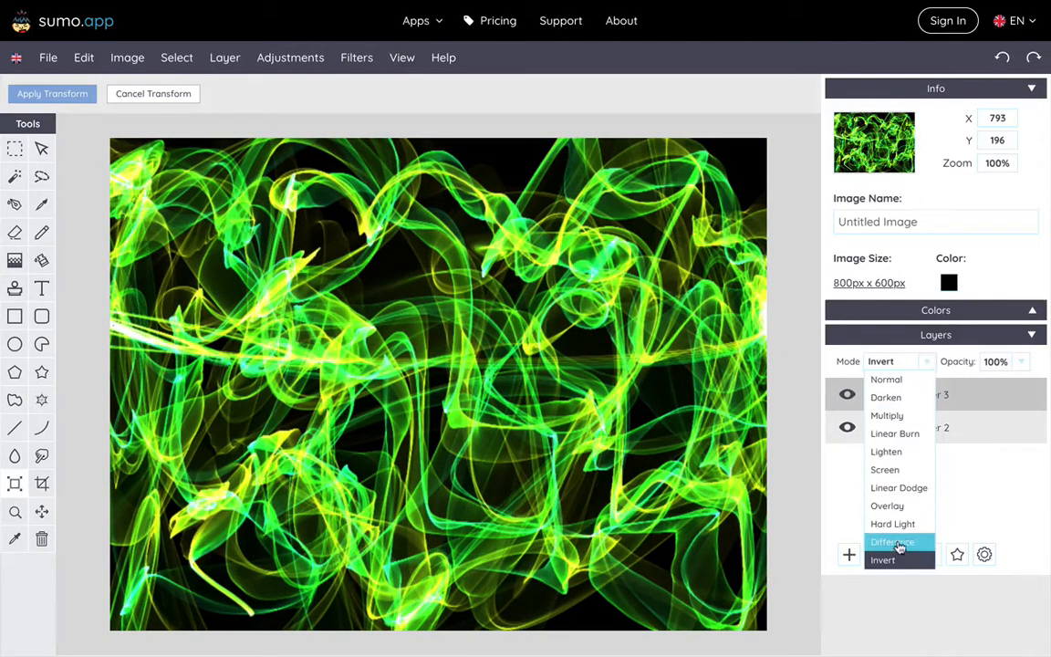
left_click(894, 542)
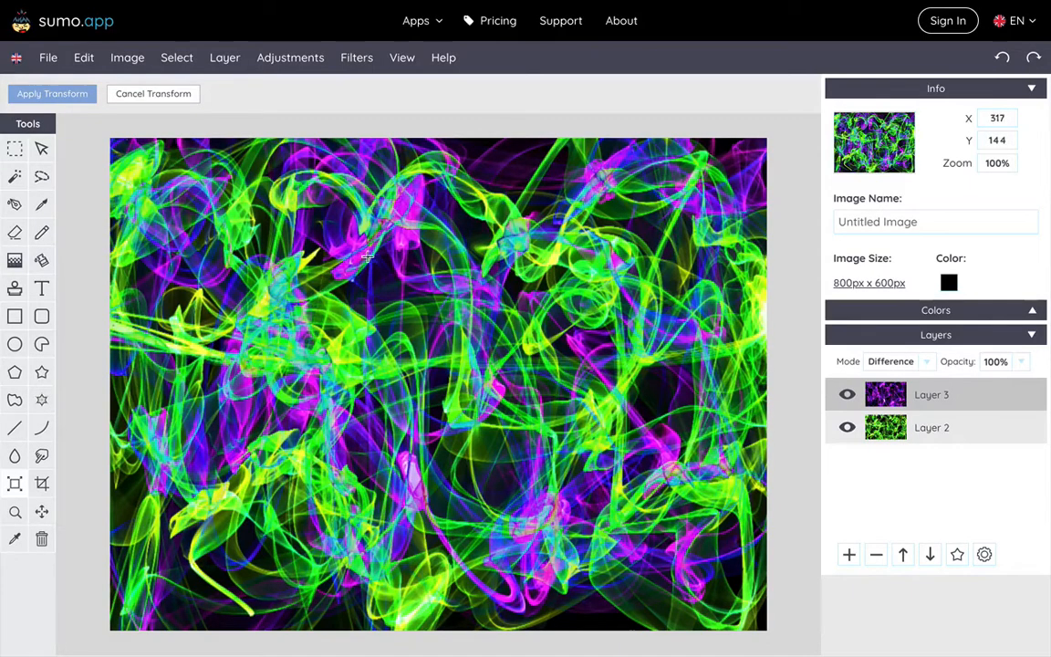
Step: Save the blended image to the computer in JPG format with the name Flamepainter_Layer_02
left_click(48, 57)
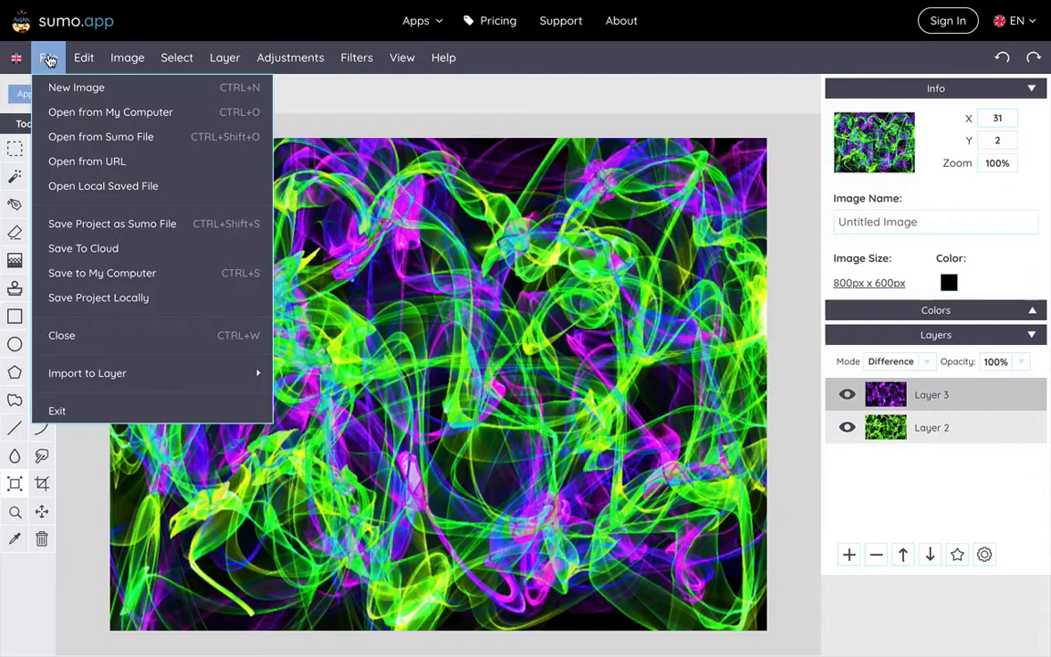
left_click(75, 282)
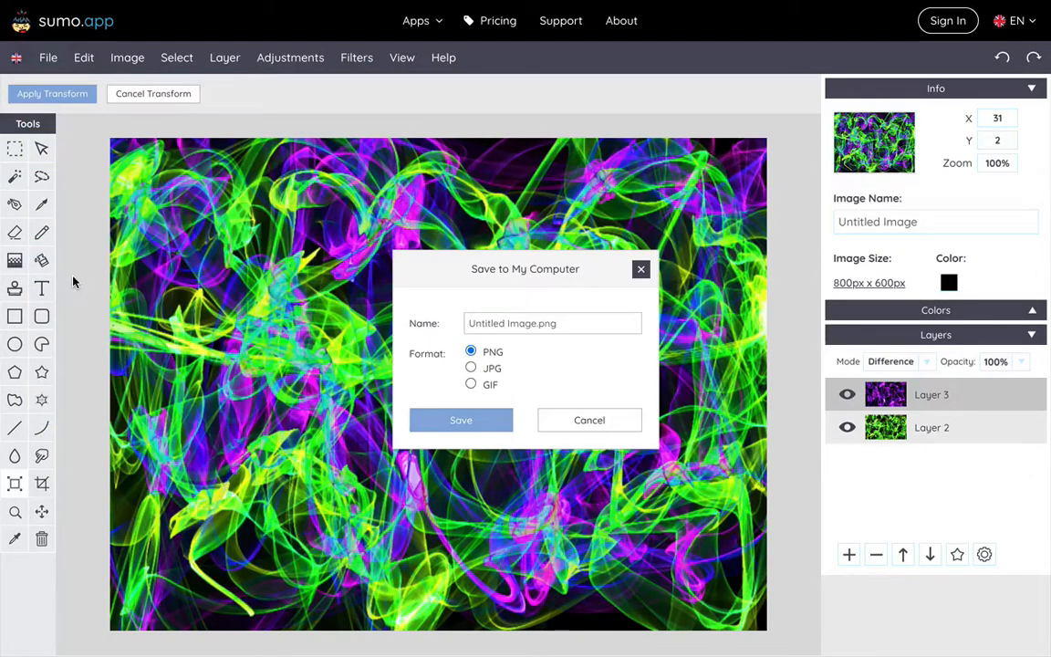
left_click(508, 323)
type("Flamepainter_Layer")
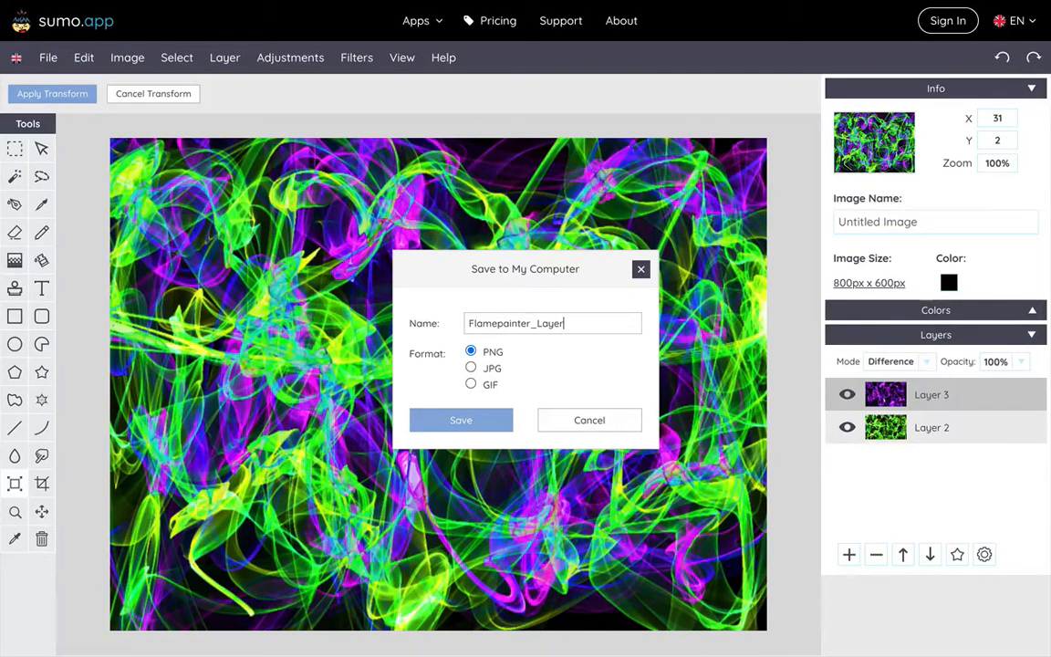
type("_02")
left_click(493, 426)
Step: Show the downloaded Flamepainter_Layer_02.jpg in Finder
left_click(166, 643)
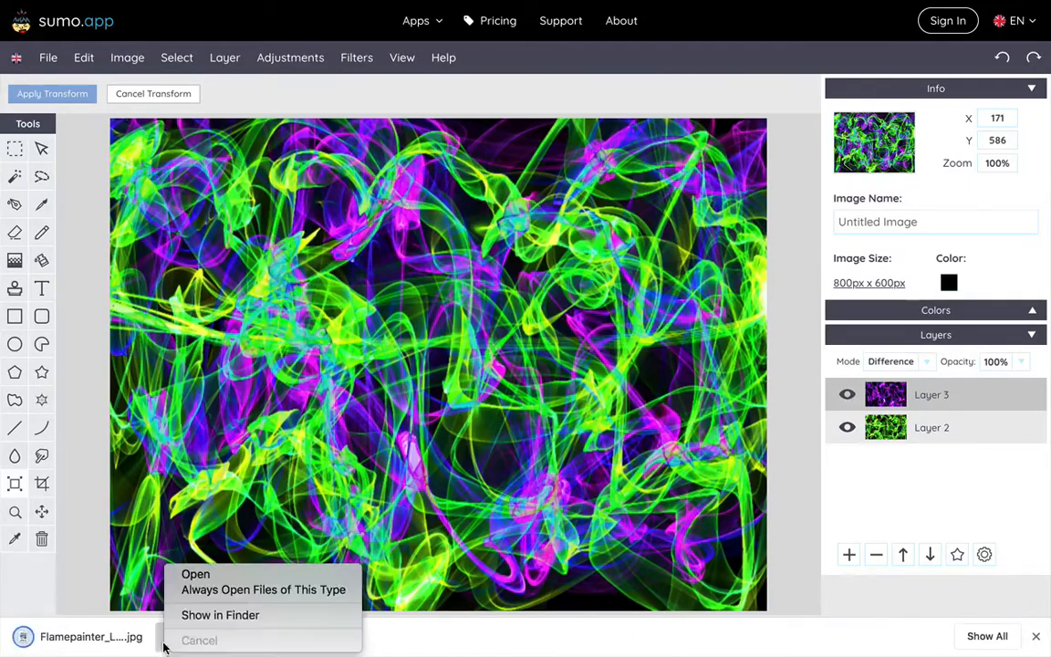
left_click(197, 616)
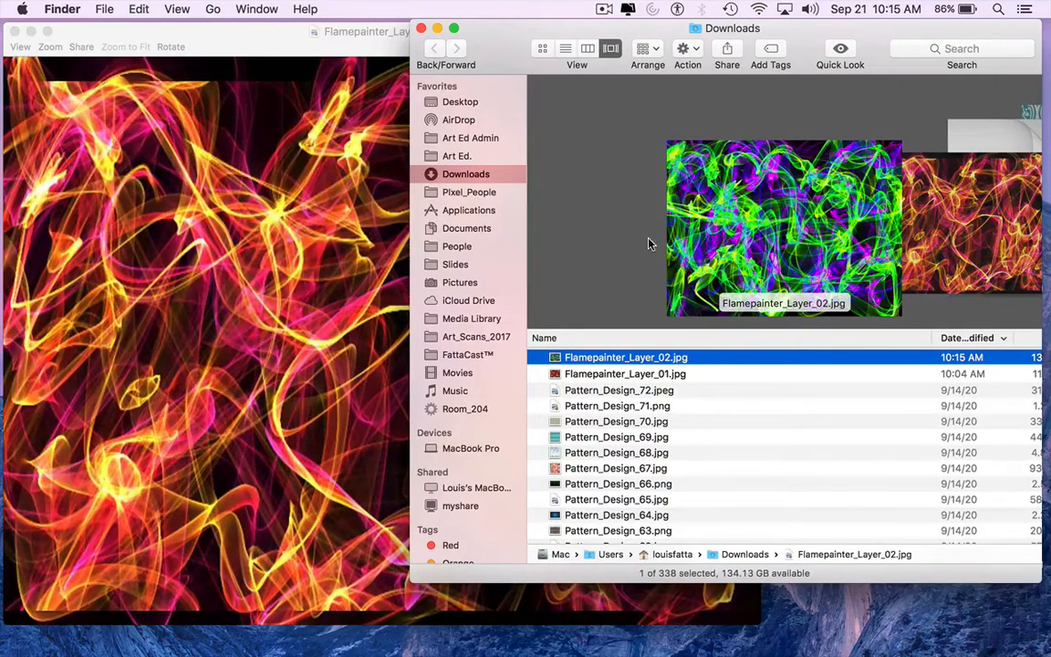
Step: Switch back to Sumopaint in Chrome and take the browser window out of full screen
key("super+Tab")
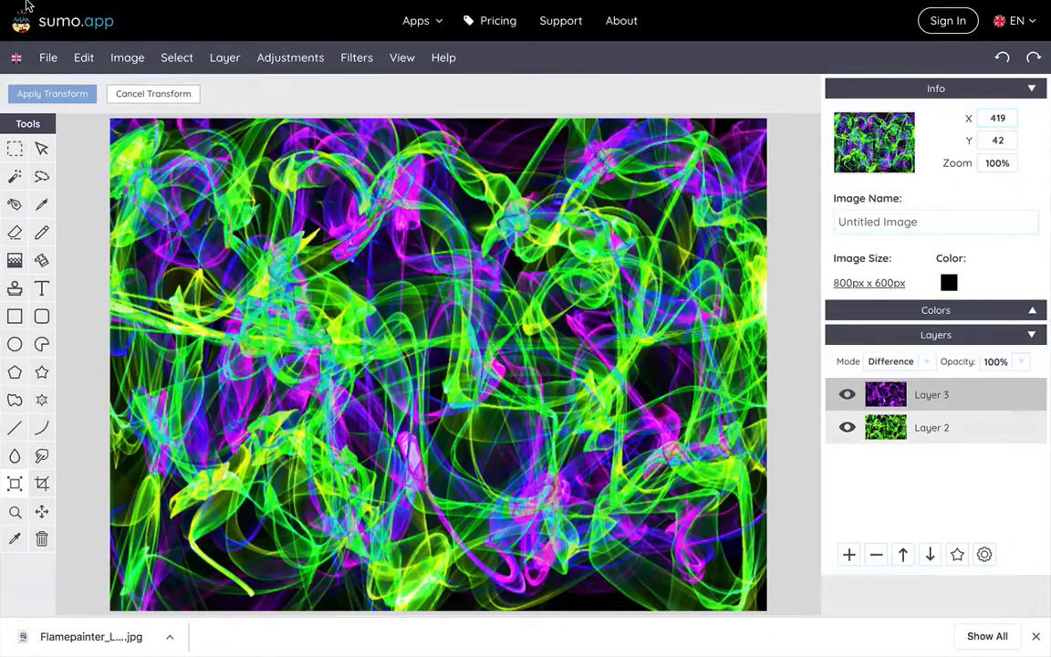
mouse_move(25, 8)
left_click(49, 29)
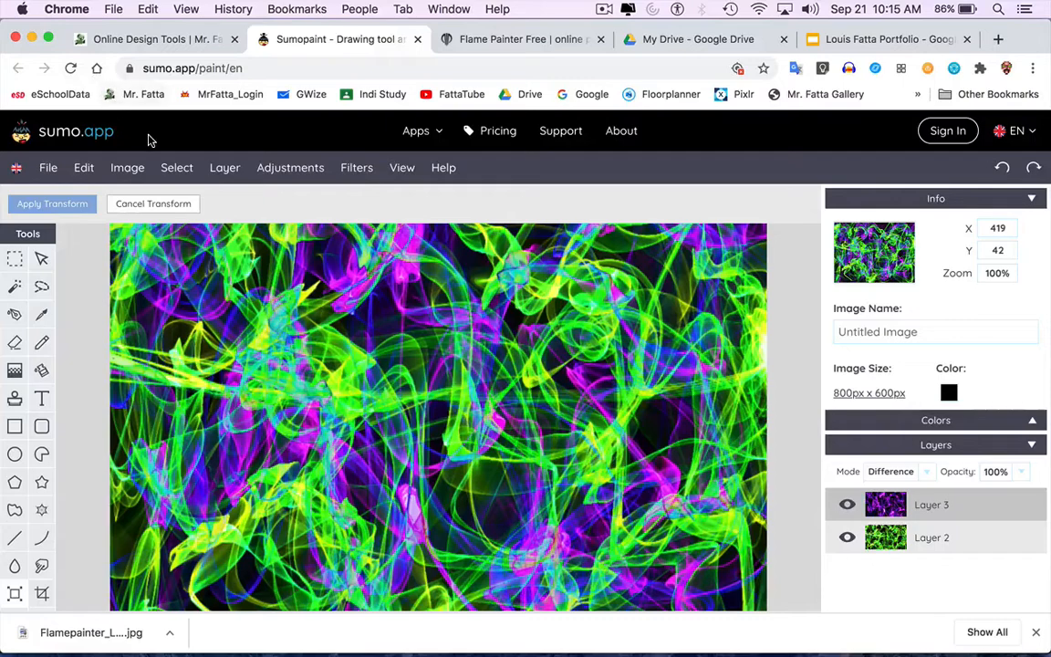
Step: Switch to Google Drive, open the portfolio presentation in Google Slides, and close its duplicate browser tab
left_click(741, 42)
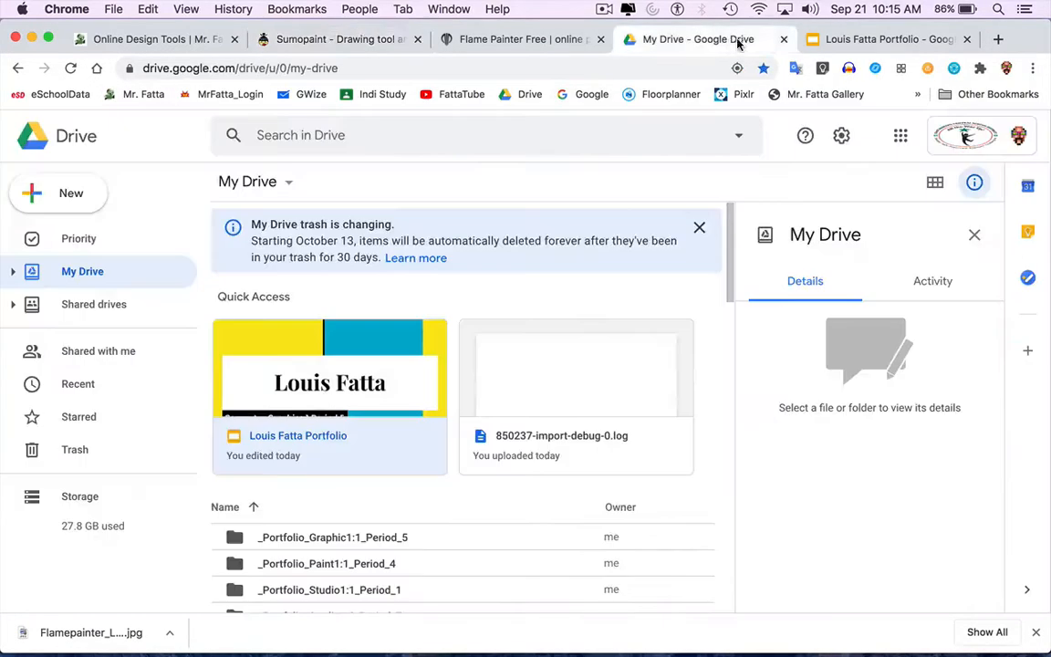
left_click(296, 437)
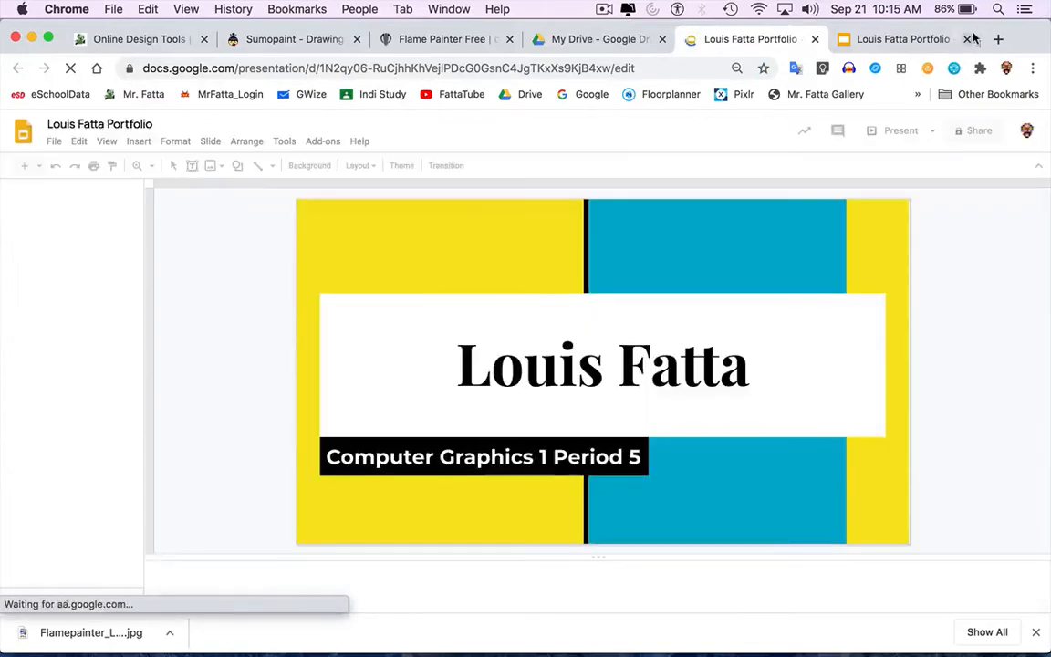
left_click(969, 41)
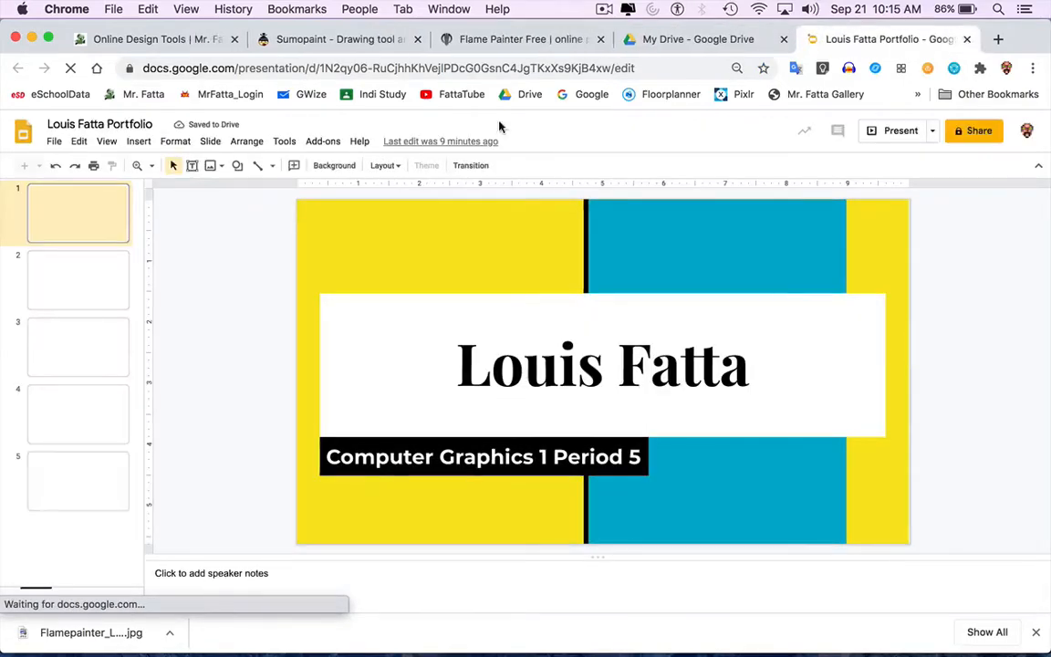
Step: Insert Flamepainter_Layer_02.jpg from the computer's Downloads folder onto blank slide 2
left_click(85, 279)
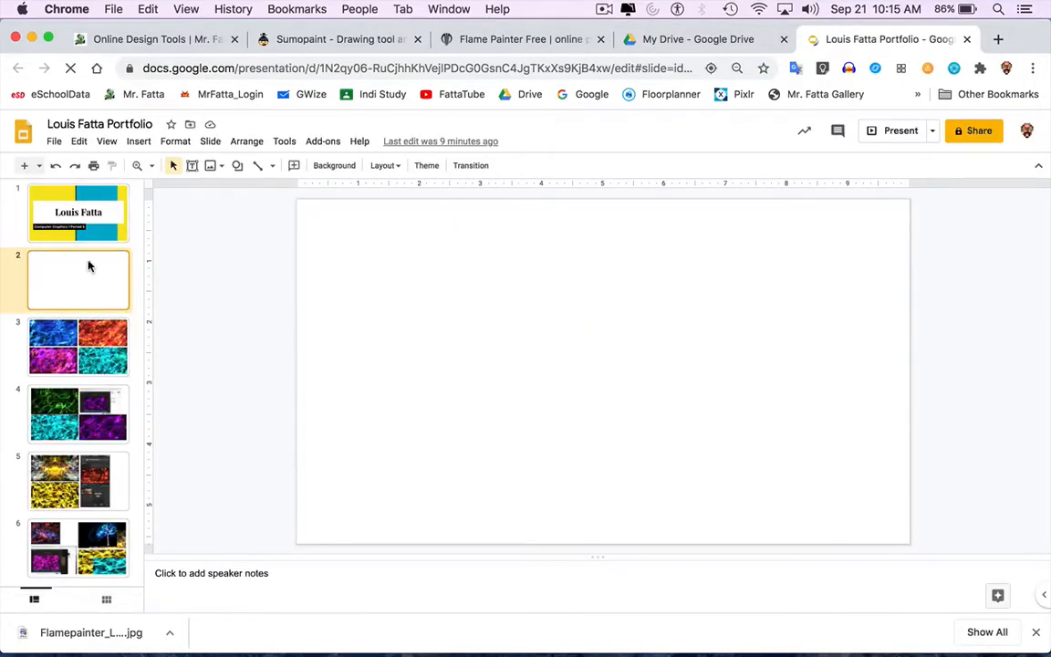
left_click(138, 142)
mouse_move(200, 169)
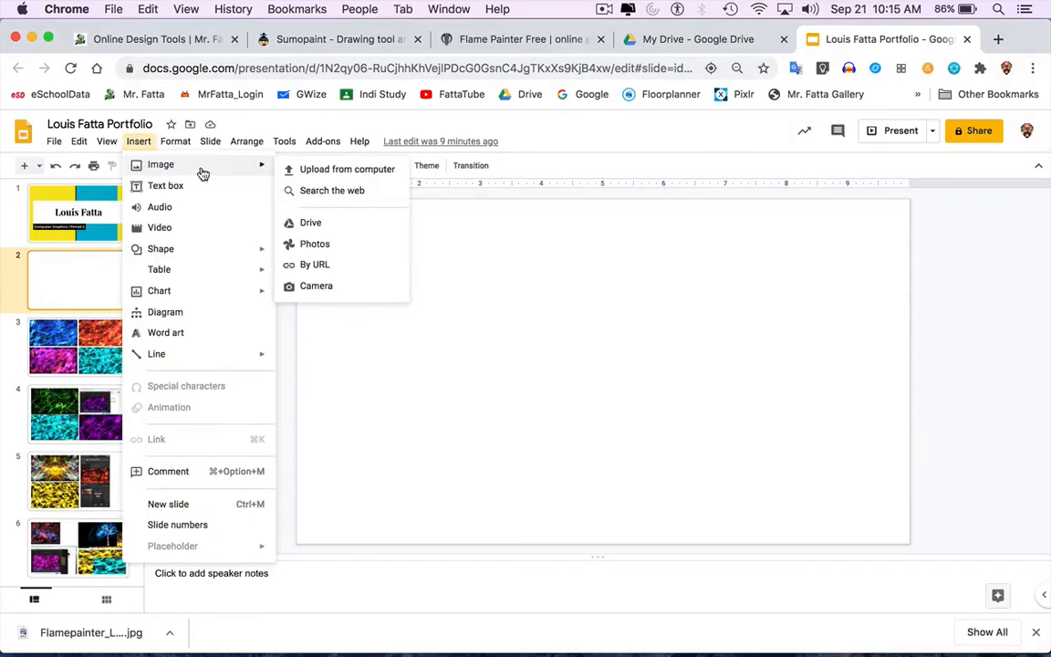
left_click(325, 176)
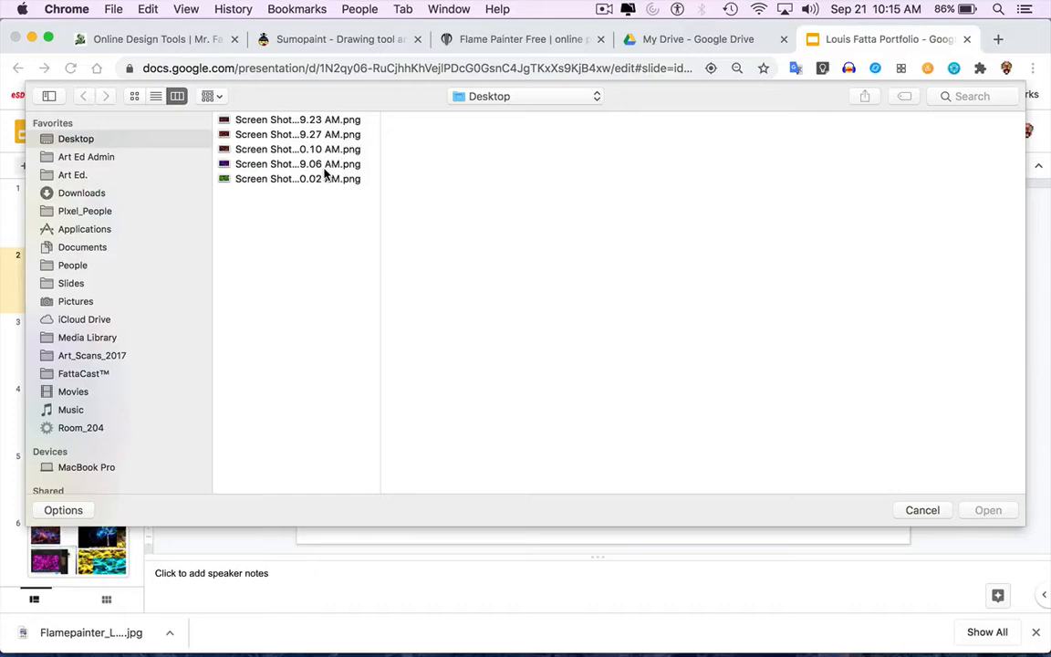
left_click(106, 195)
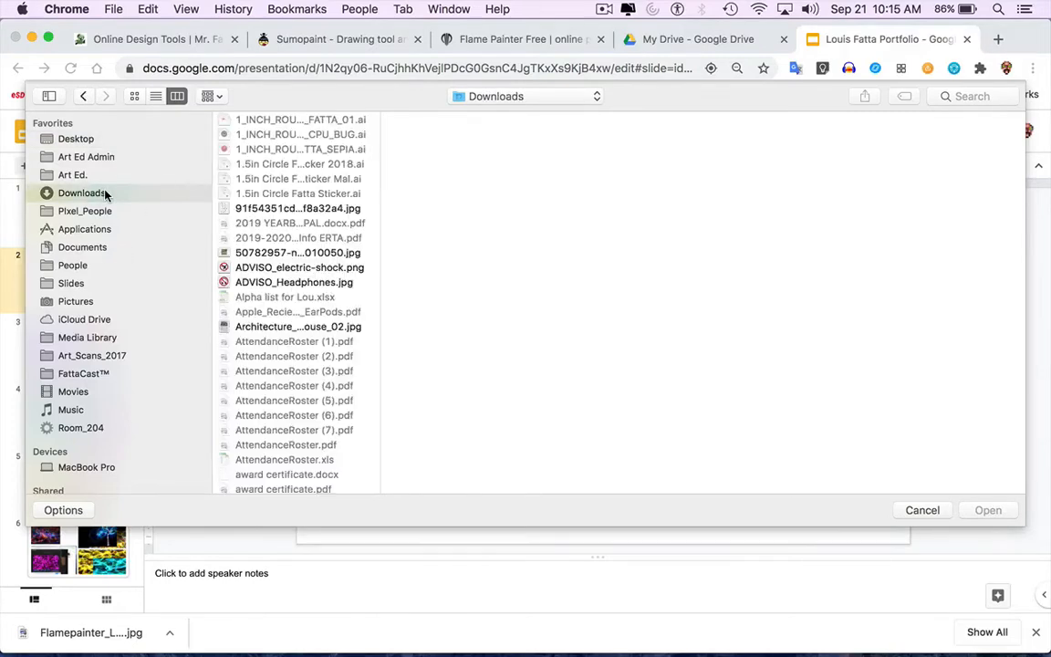
scroll(275, 392, "down", 20)
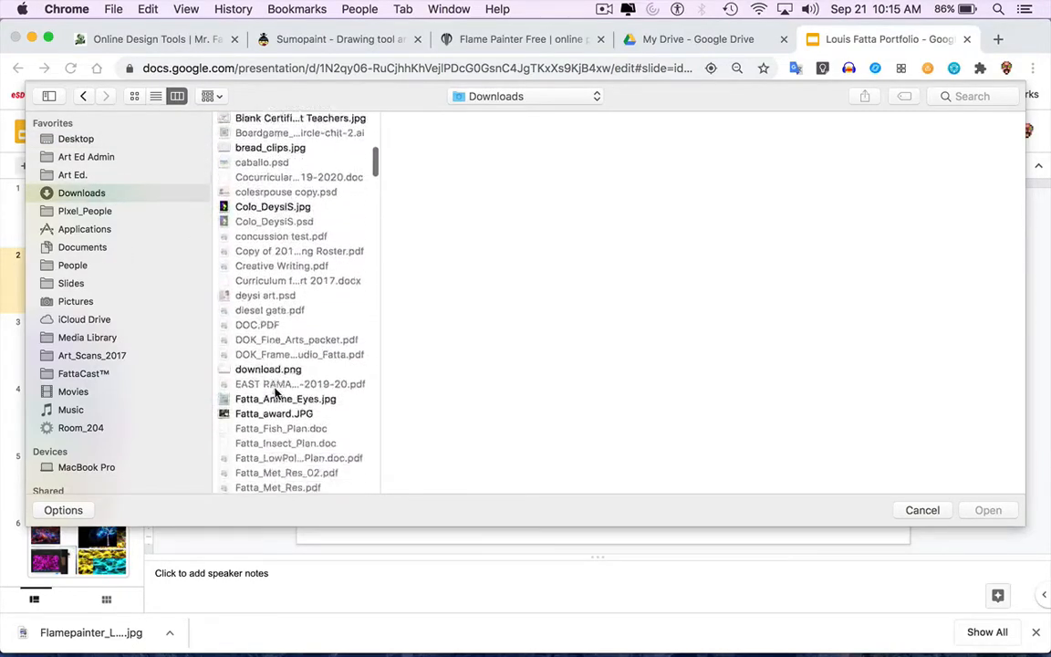
scroll(276, 392, "down", 2)
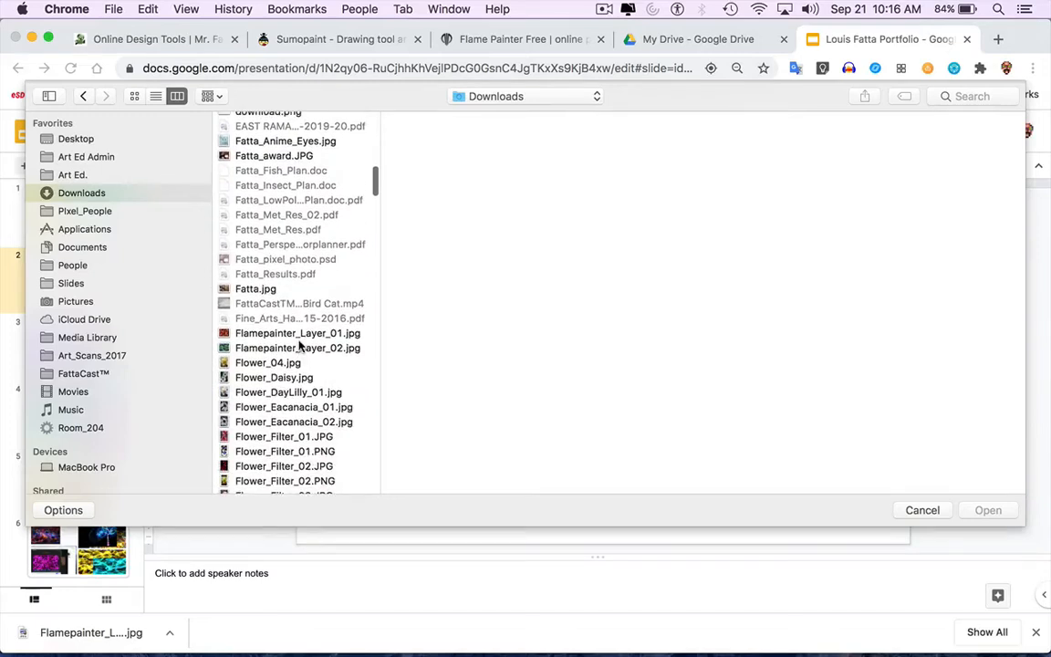
left_click(299, 348)
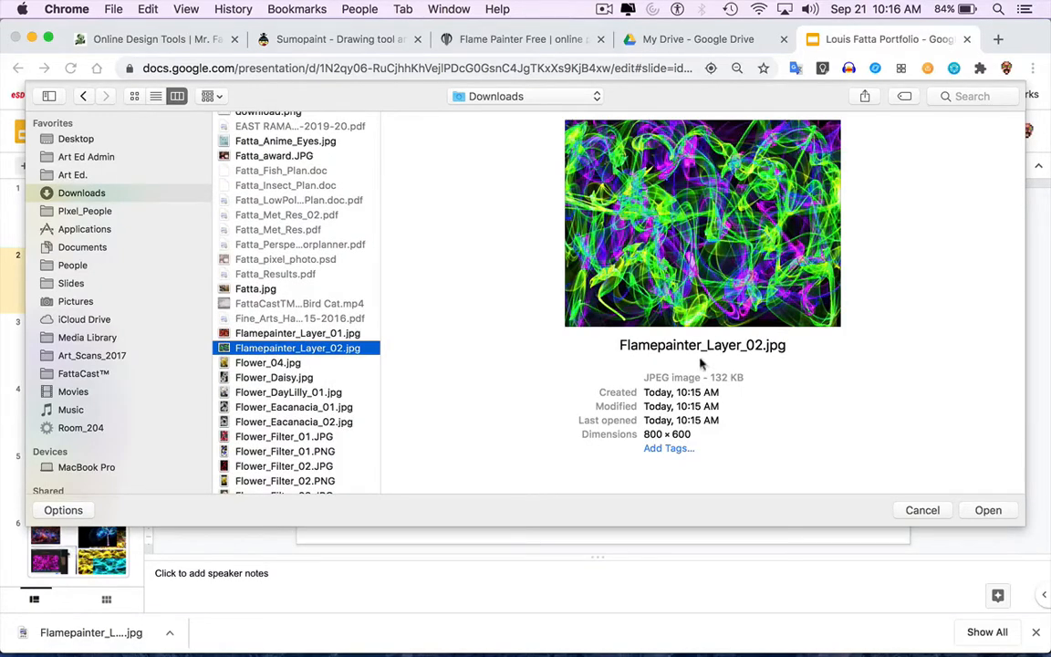
left_click(987, 510)
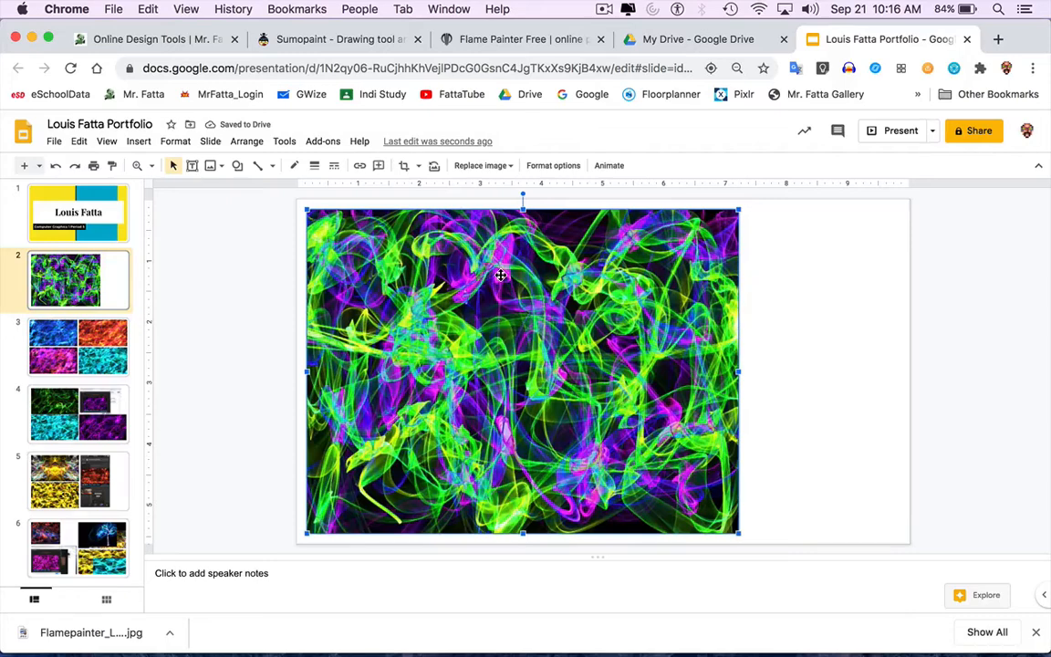
Step: Insert the green flame screenshot, Screen Shot 2020-09-21 at 10.10.02 AM.png, from the Desktop folder onto slide 2
left_click(138, 142)
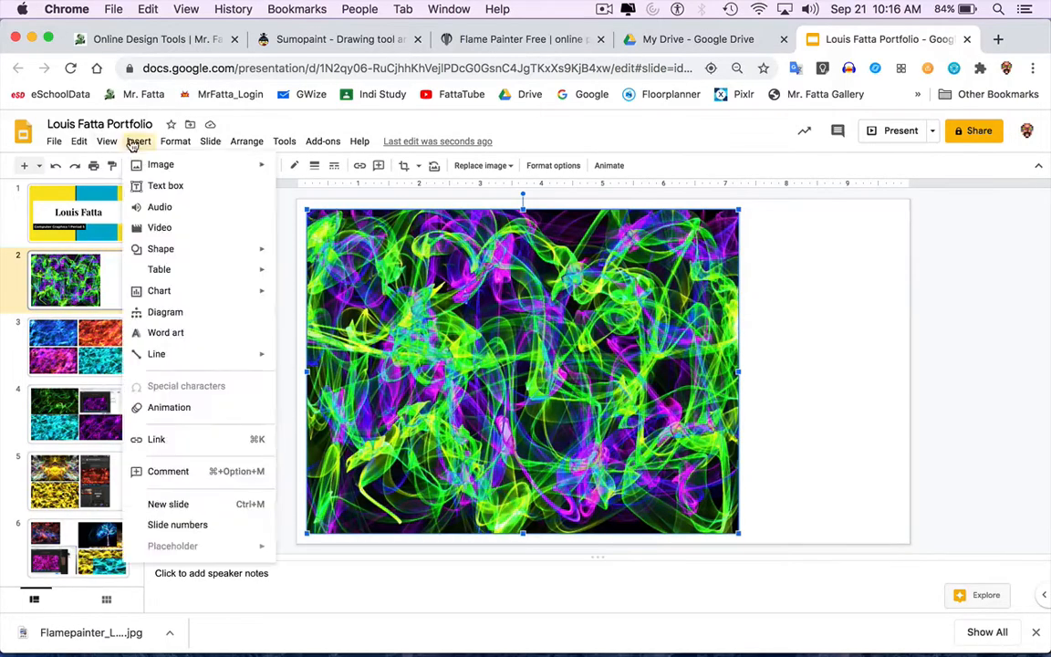
mouse_move(137, 163)
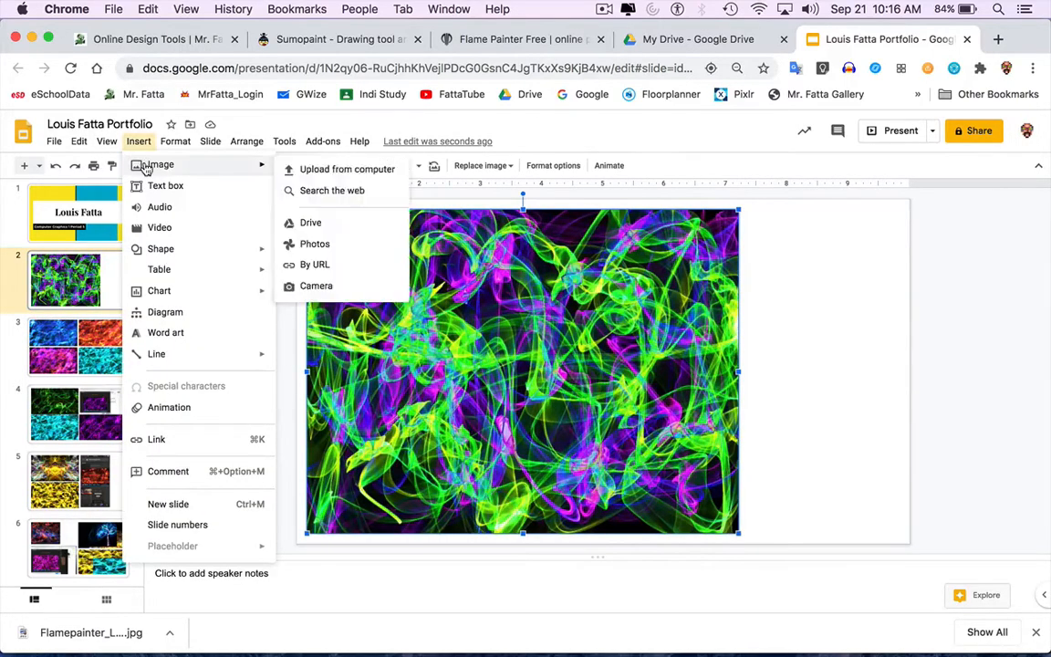
left_click(311, 174)
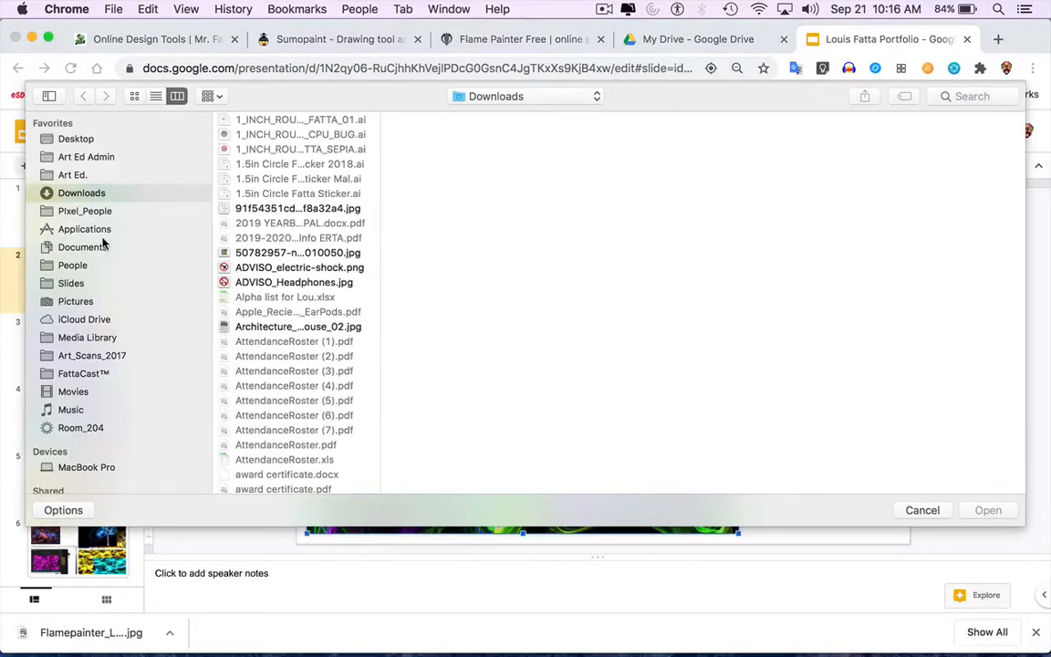
left_click(91, 142)
left_click(274, 178)
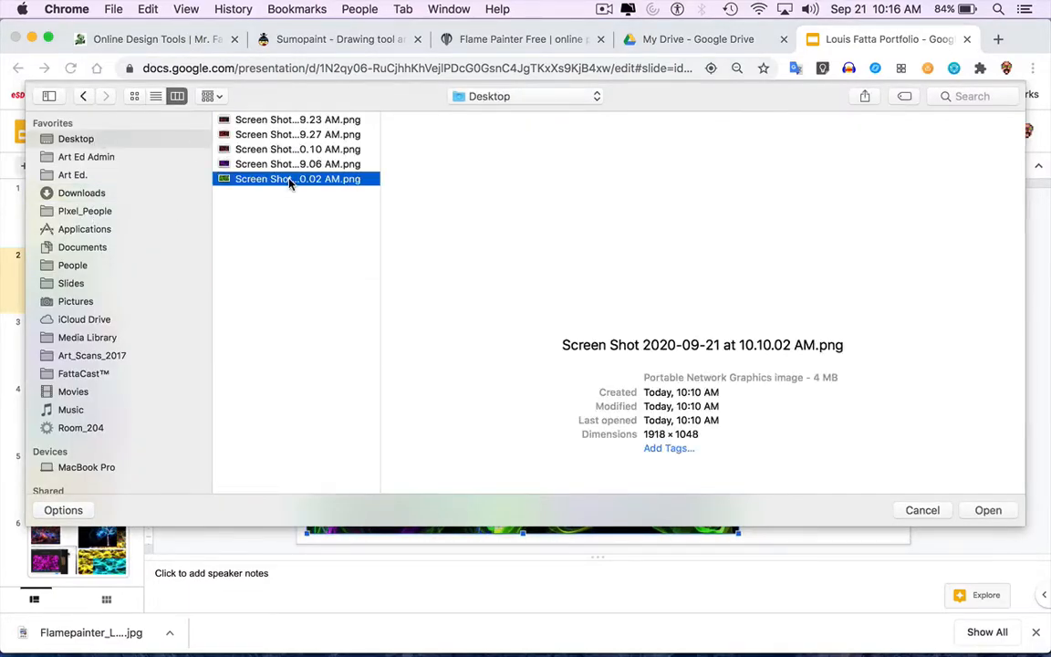
left_click(976, 513)
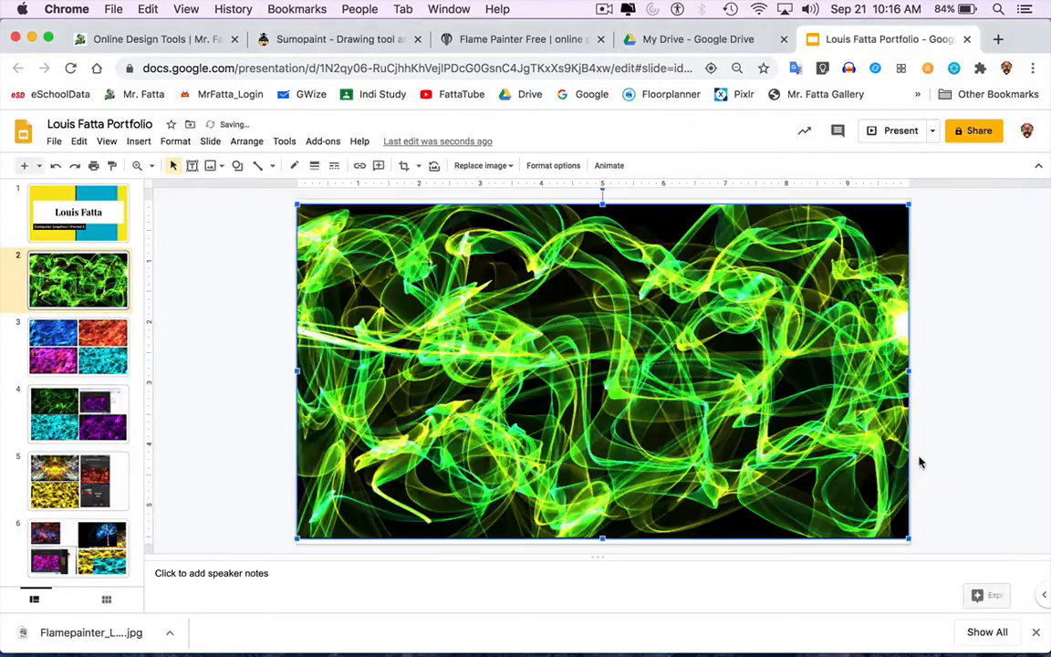
Step: Shrink the green flame screenshot and fit it in the slide's upper-right corner, beside the large blended image
left_click_drag(901, 206, 518, 417)
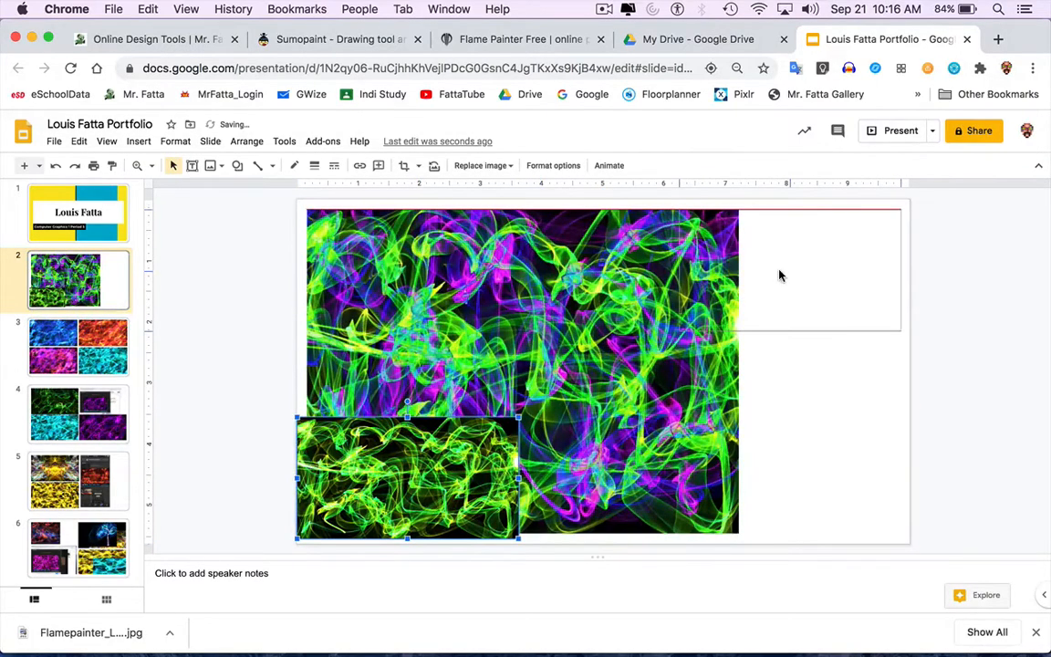
left_click_drag(313, 522, 696, 314)
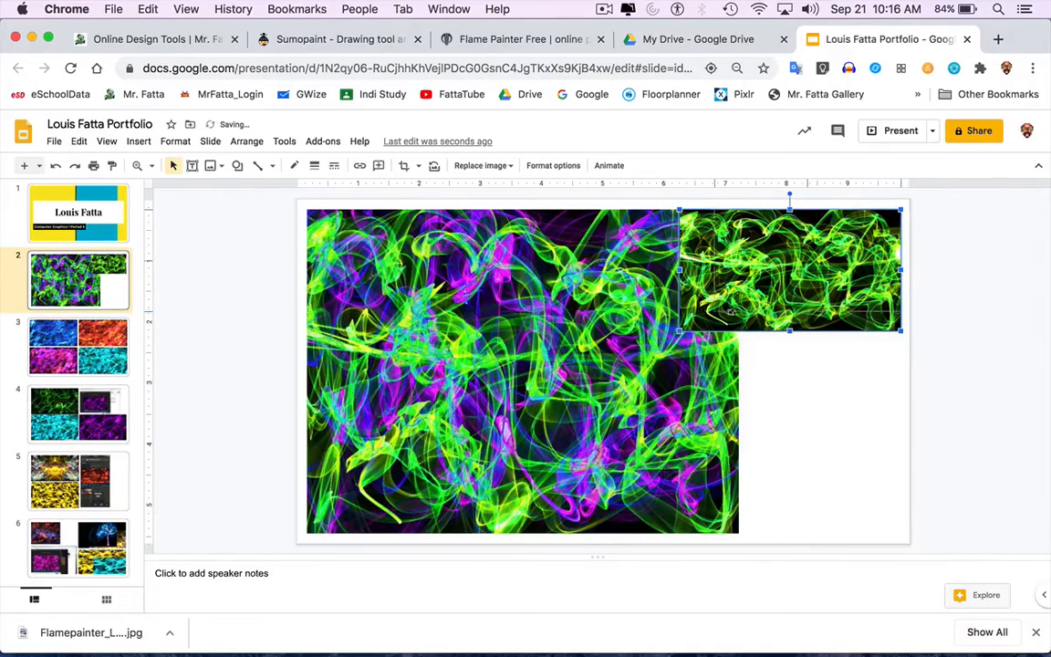
left_click_drag(764, 299, 766, 298)
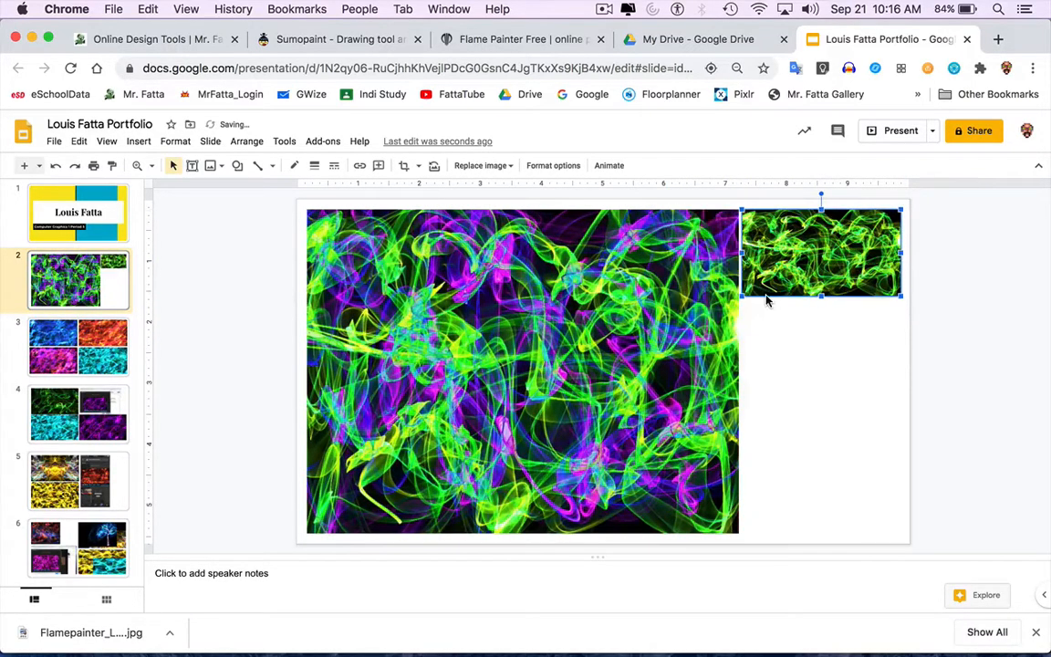
left_click(800, 341)
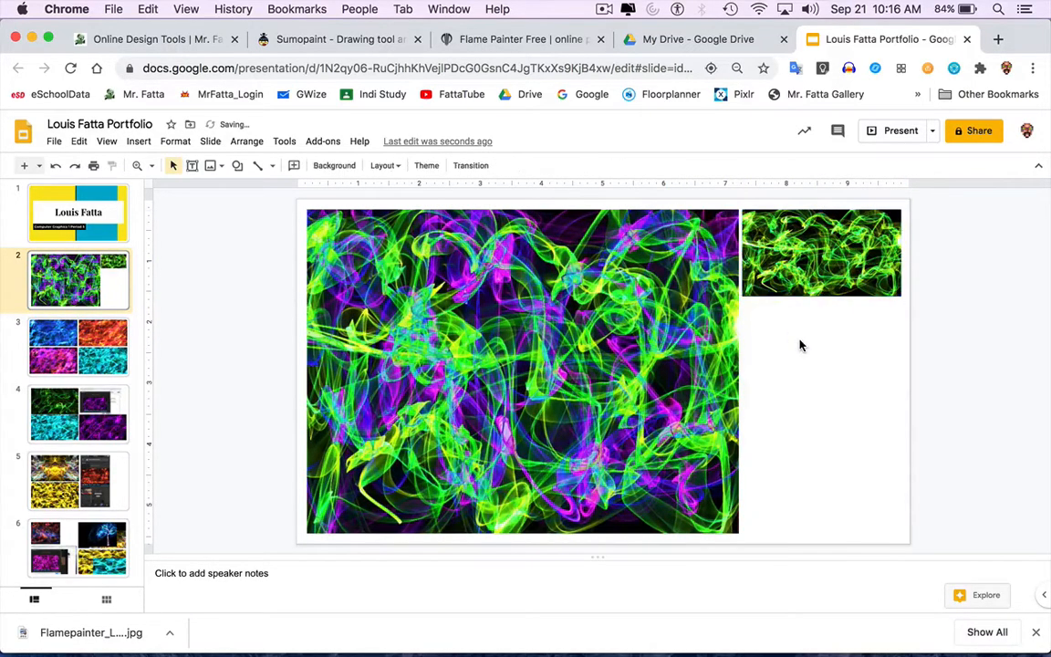
Step: Insert the purple flame screenshot, Screen Shot 2020-09-21 at 10.09.06 AM.png, from the Desktop folder onto slide 2
left_click(137, 142)
mouse_move(144, 161)
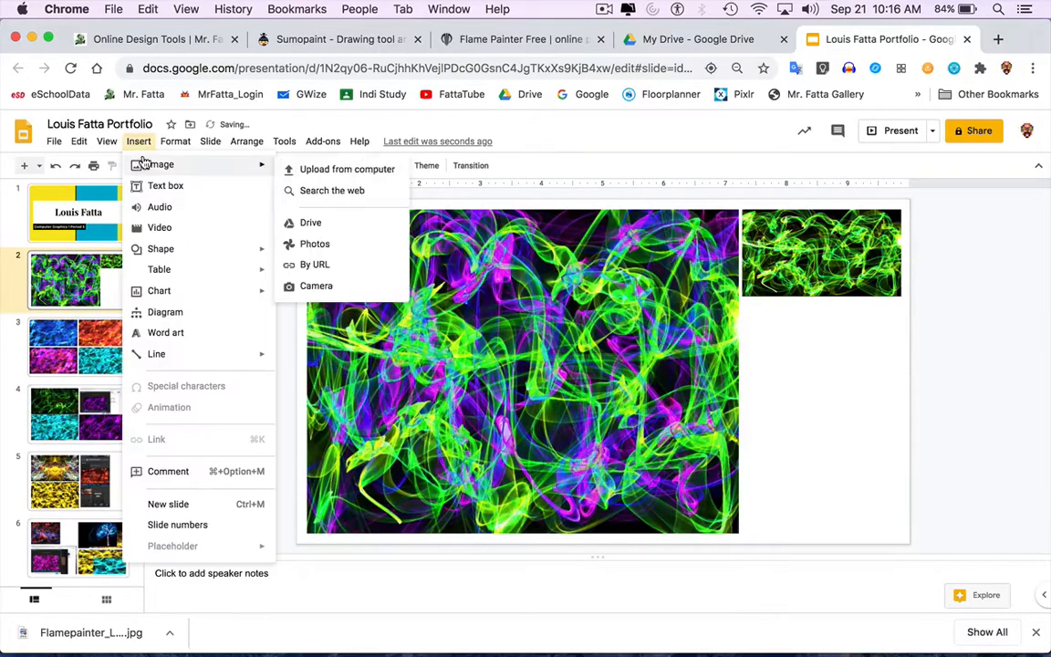
left_click(304, 173)
left_click(303, 166)
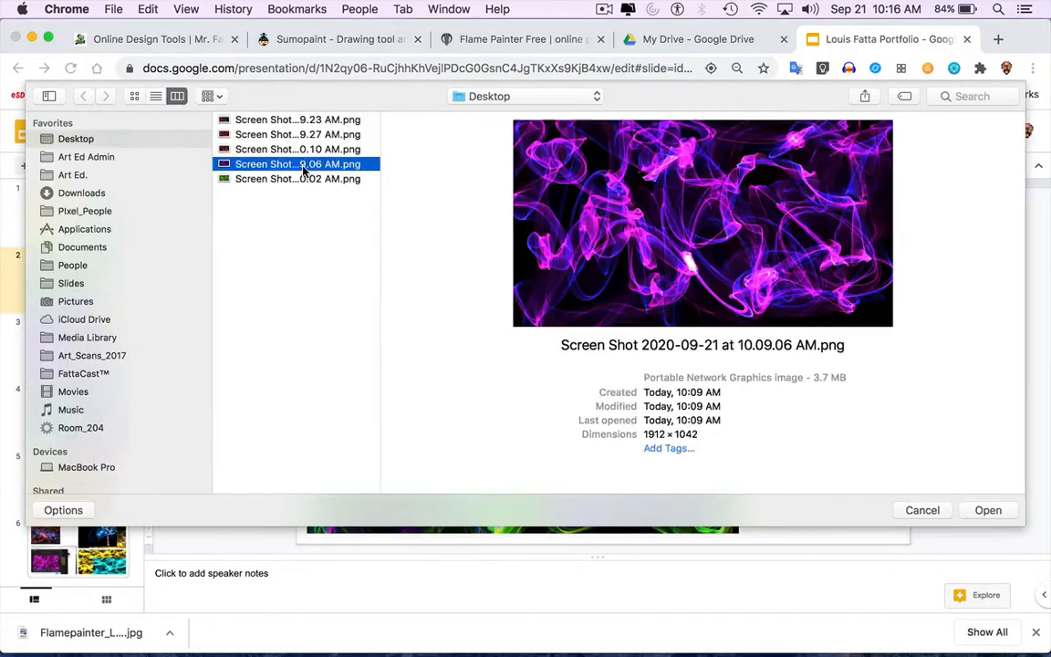
left_click(994, 509)
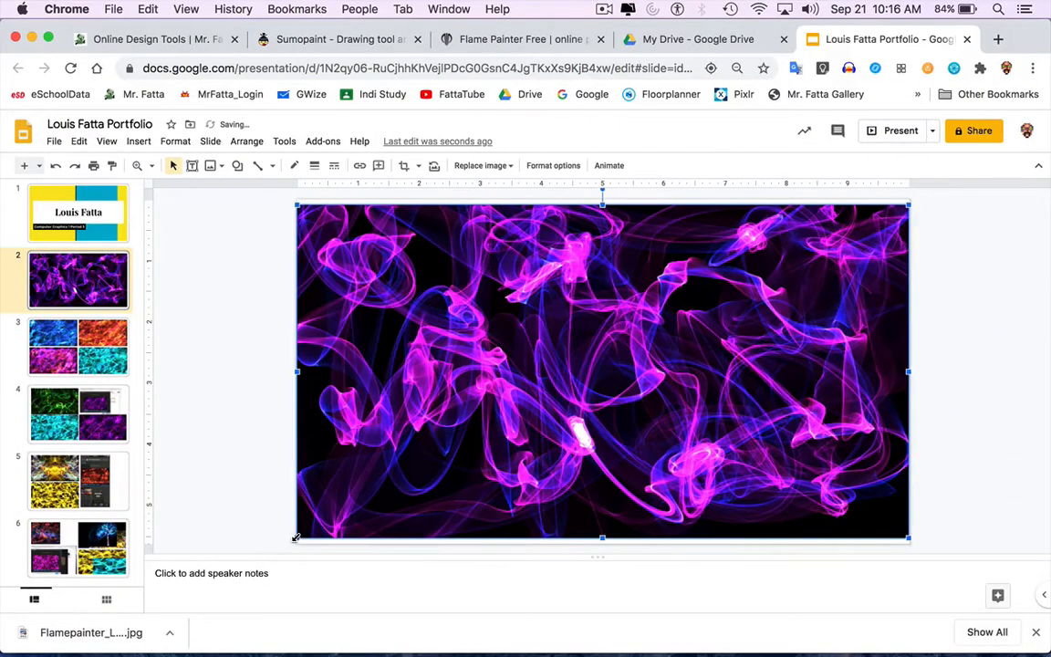
Step: Shrink the purple flame screenshot and fit it directly below the green one, matching its width
left_click_drag(295, 538, 784, 363)
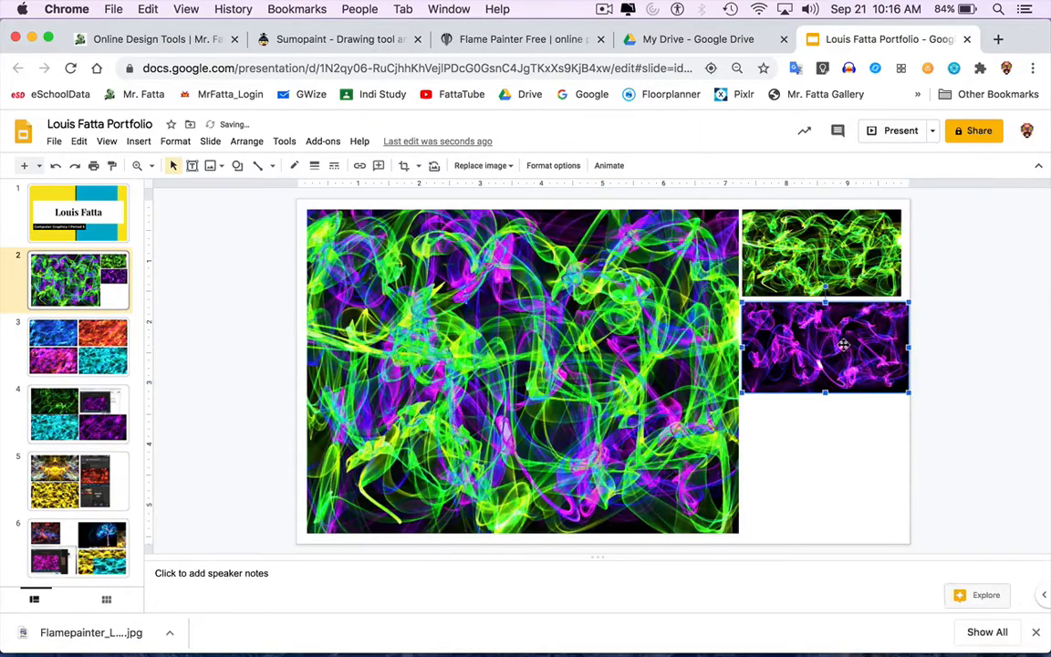
left_click_drag(908, 394, 900, 389)
left_click(844, 431)
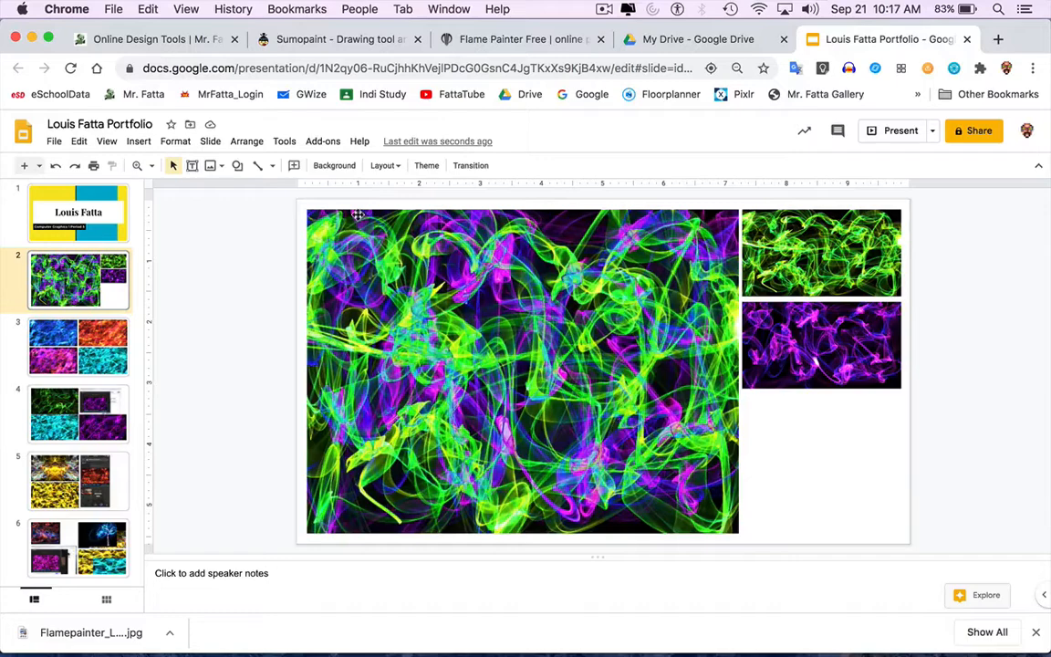
Step: Review objective VII on the Online Design Tools page, highlighting its phrases on Flamepainter images, multi-layered software and Blending Modes
left_click(182, 38)
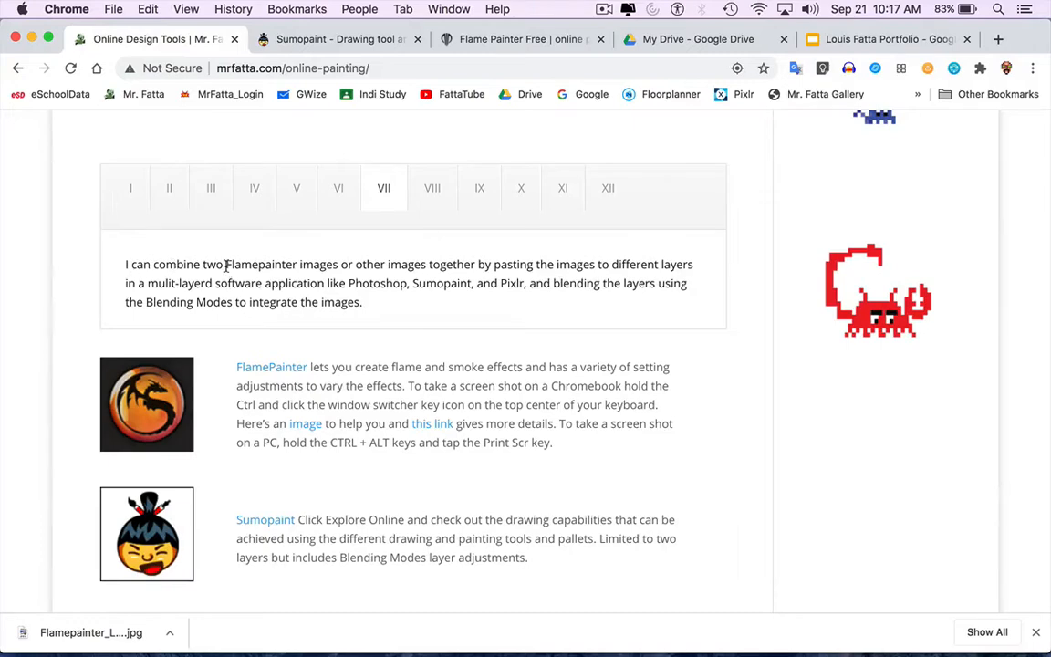
left_click_drag(225, 266, 351, 271)
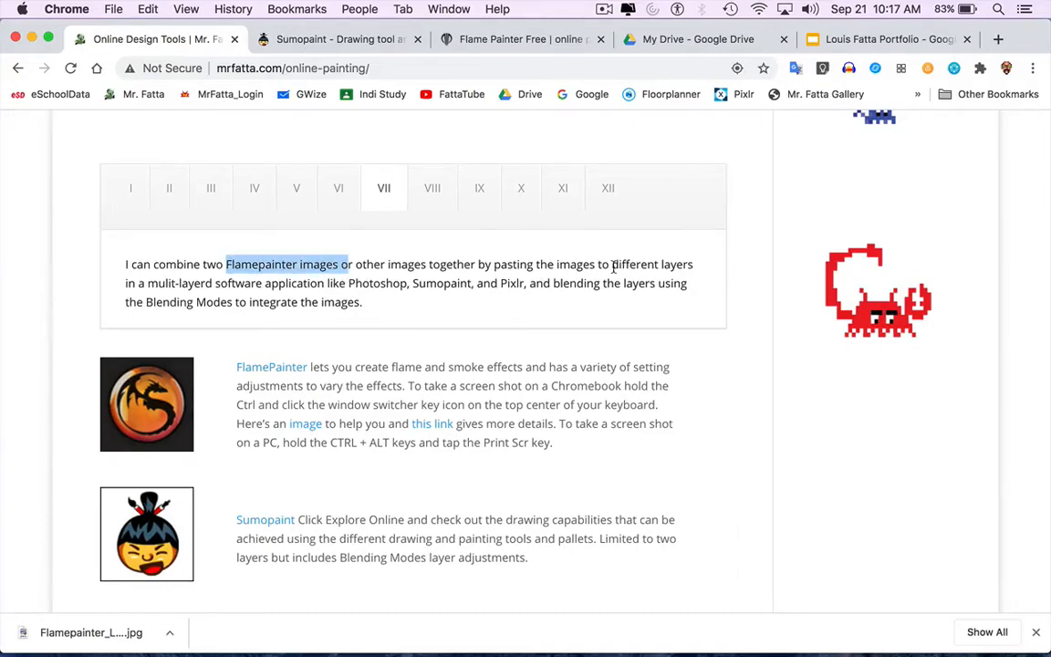
left_click_drag(147, 285, 323, 276)
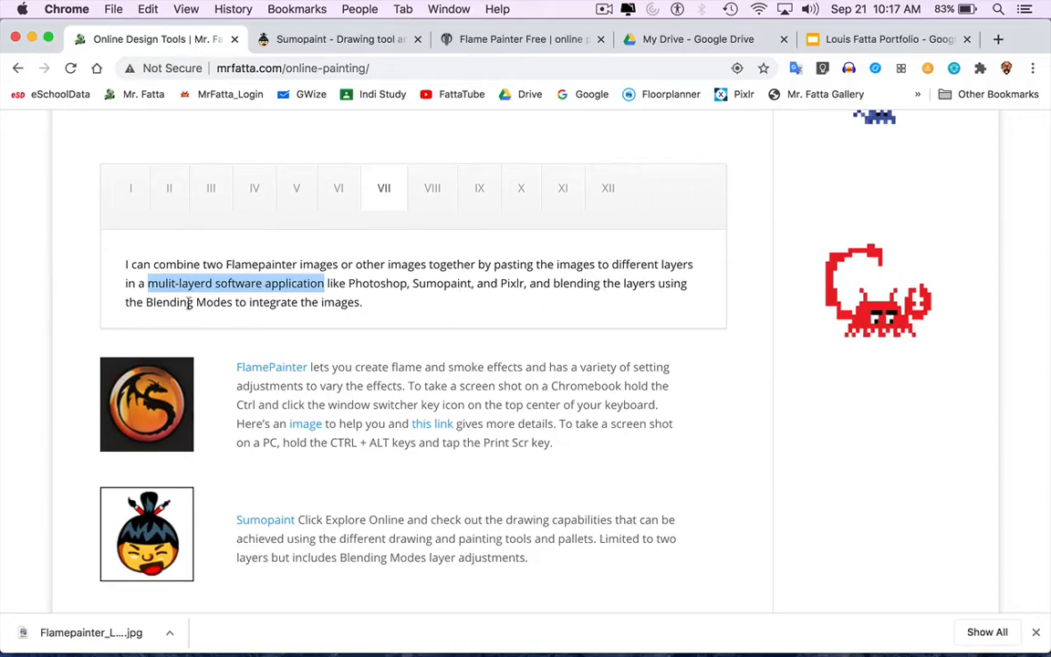
left_click_drag(146, 302, 396, 334)
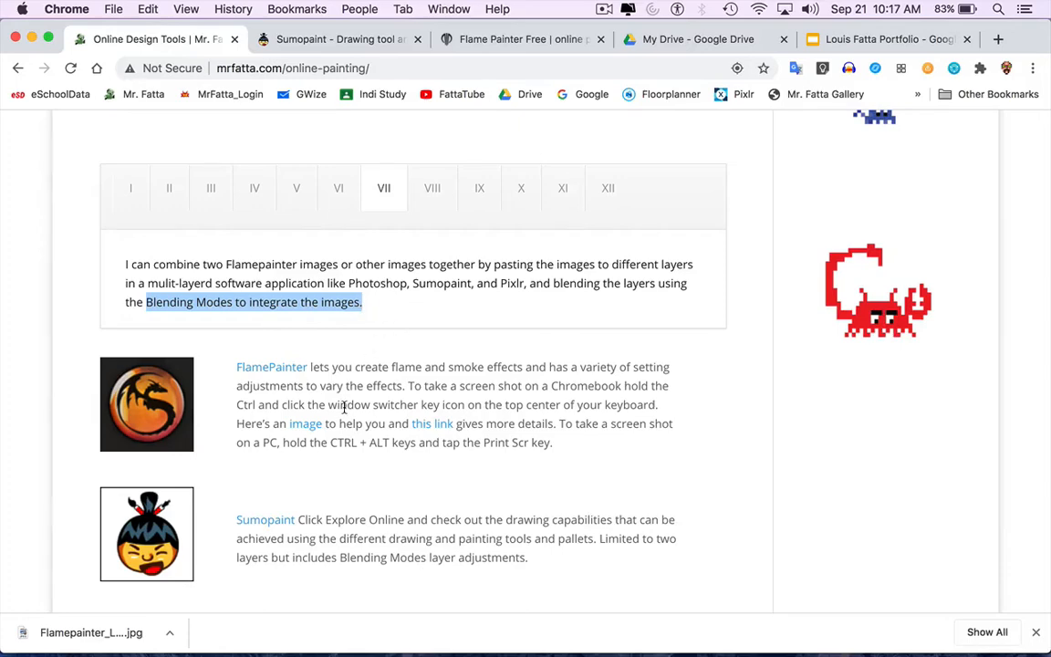